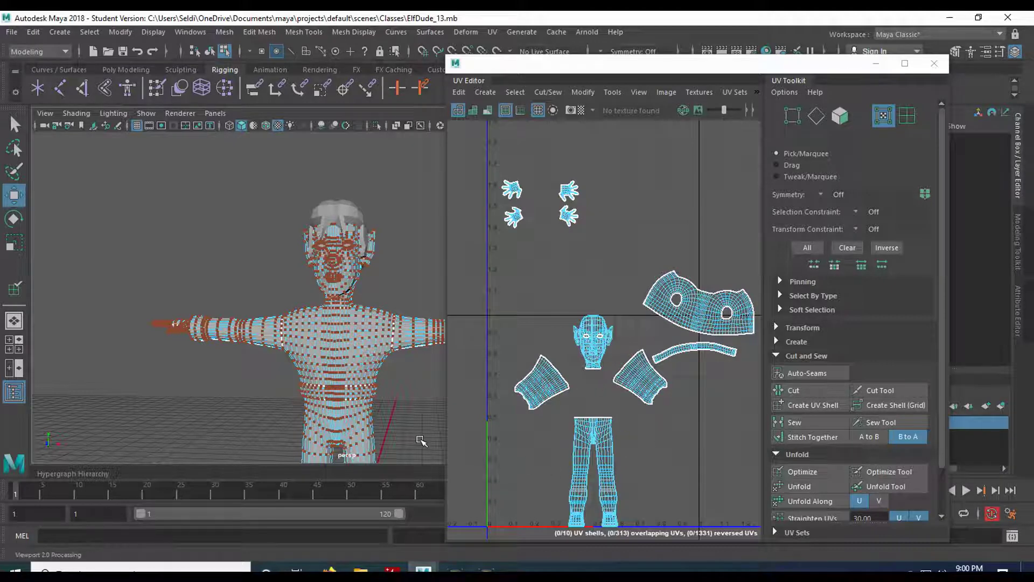
Step: In edge selection mode, select the horizontal edge loops around the tops of both boots
{"action": "scroll", "coordinate": [415, 439], "scroll_direction": "up", "scroll_amount": 5}
{"action": "right_click_drag", "start_coordinate": [315, 227], "coordinate": [307, 171]}
{"action": "left_click", "coordinate": [335, 318]}
{"action": "scroll", "coordinate": [335, 318], "scroll_direction": "up", "scroll_amount": 4}
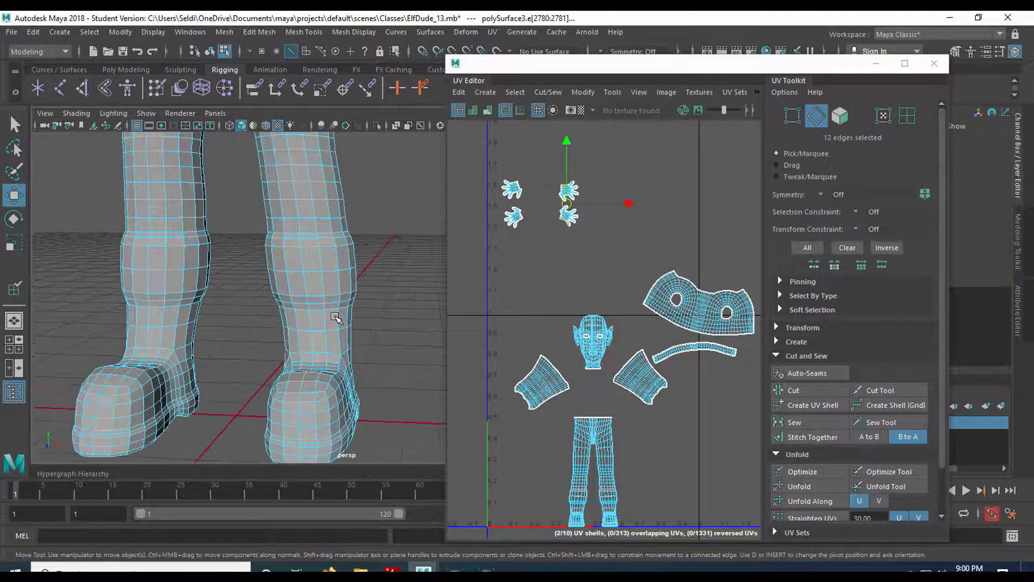
{"action": "left_click", "coordinate": [322, 247]}
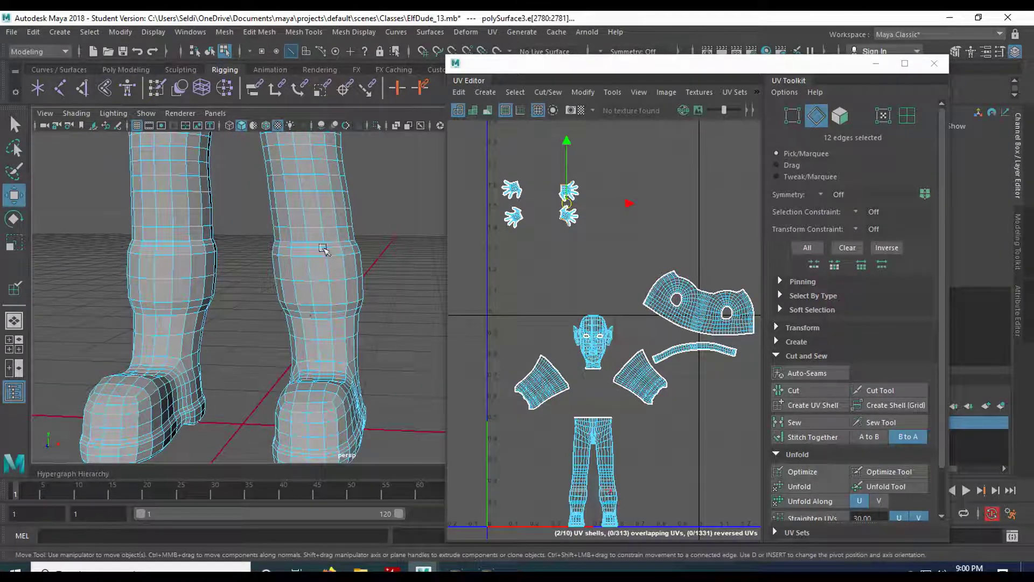
{"action": "left_click", "coordinate": [307, 251]}
{"action": "left_click_drag", "start_coordinate": [325, 254], "coordinate": [273, 266], "text": "alt"}
{"action": "middle_click_drag", "start_coordinate": [339, 257], "coordinate": [218, 345], "text": "alt"}
{"action": "scroll", "coordinate": [129, 392], "scroll_direction": "up", "scroll_amount": 3}
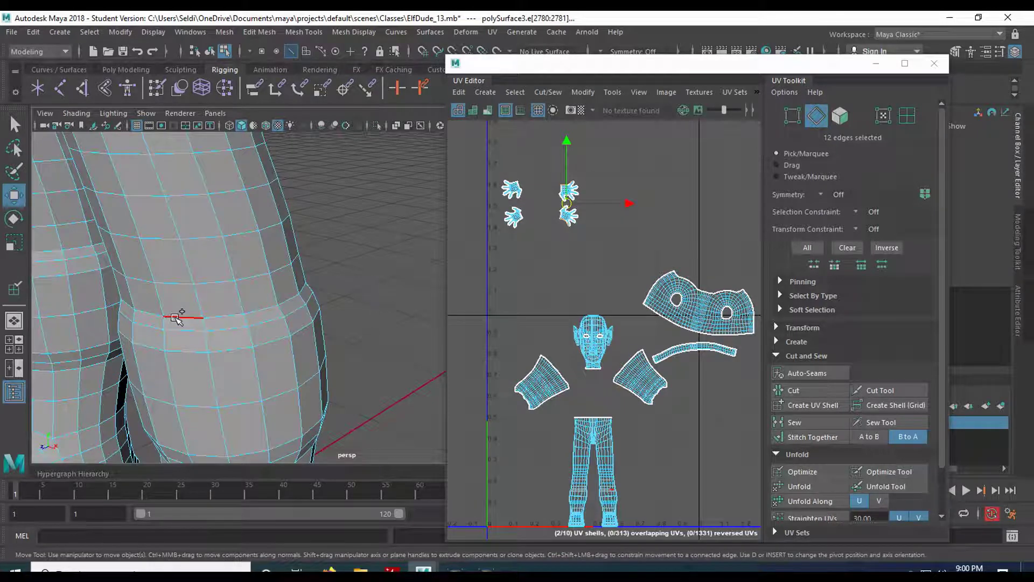
{"action": "double_click", "coordinate": [176, 319], "text": "shift"}
{"action": "left_click_drag", "start_coordinate": [213, 351], "coordinate": [254, 321], "text": "alt"}
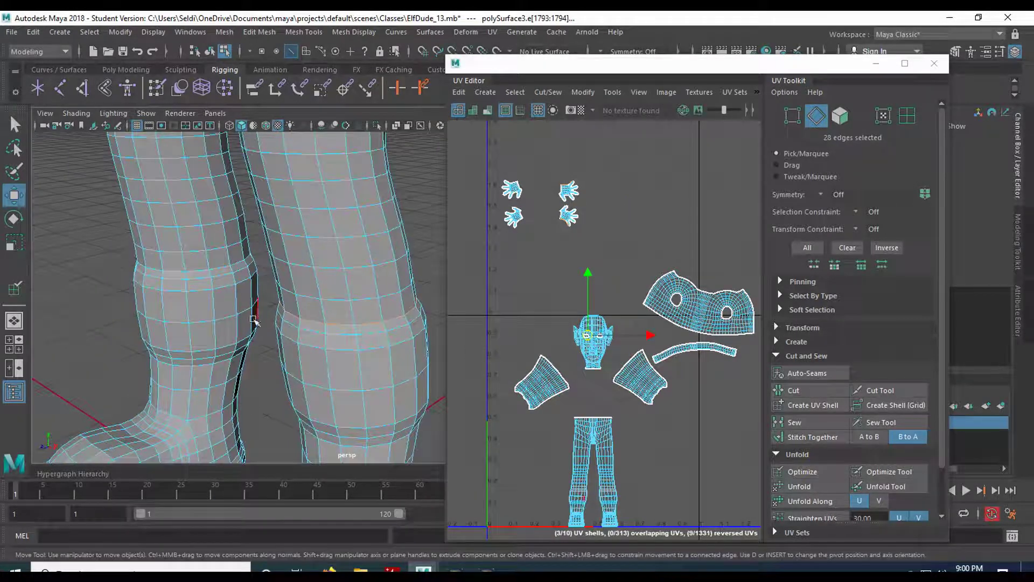
{"action": "double_click", "coordinate": [175, 271], "text": "shift"}
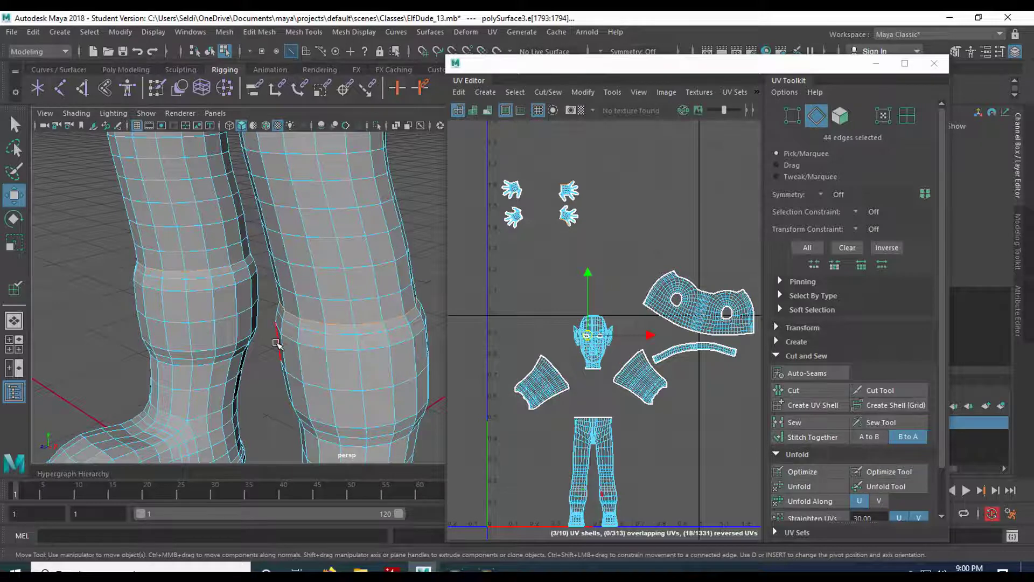
Step: Add the edge loops just above the soles of both boots to the edge selection
{"action": "scroll", "coordinate": [277, 342], "scroll_direction": "down", "scroll_amount": 4}
{"action": "left_click_drag", "start_coordinate": [273, 402], "coordinate": [306, 384], "text": "alt"}
{"action": "scroll", "coordinate": [330, 415], "scroll_direction": "down", "scroll_amount": 3}
{"action": "middle_click_drag", "start_coordinate": [328, 415], "coordinate": [311, 354], "text": "alt"}
{"action": "scroll", "coordinate": [360, 419], "scroll_direction": "up", "scroll_amount": 3}
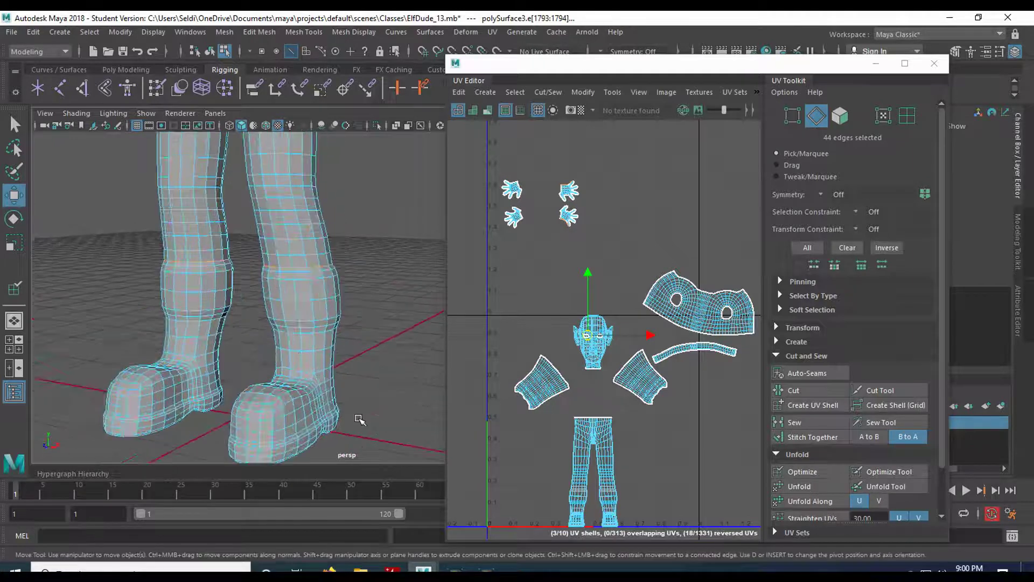
{"action": "left_click_drag", "start_coordinate": [356, 420], "coordinate": [309, 393], "text": "alt"}
{"action": "scroll", "coordinate": [353, 302], "scroll_direction": "up", "scroll_amount": 4}
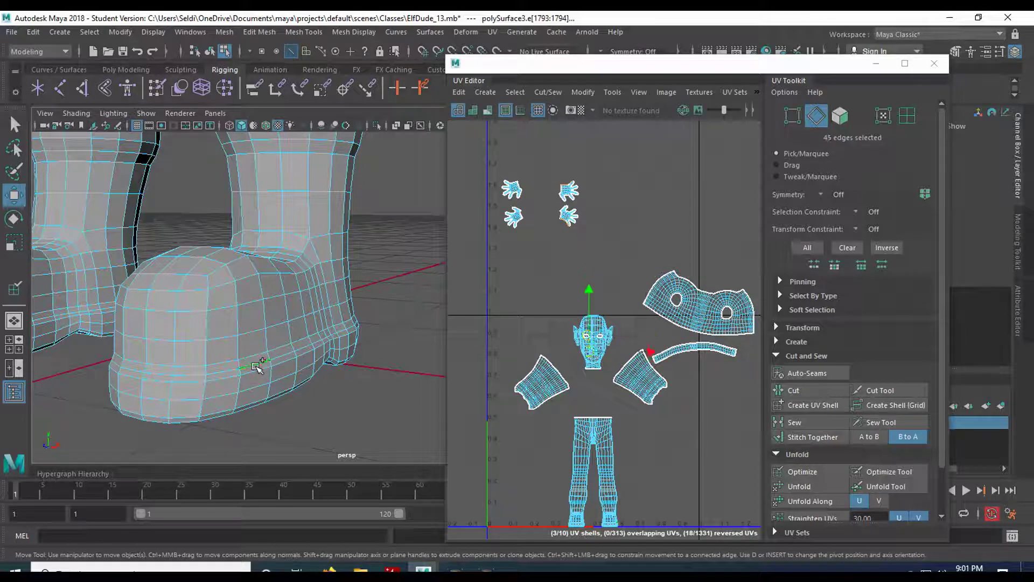
{"action": "left_click", "coordinate": [236, 367], "text": "shift"}
{"action": "left_click_drag", "start_coordinate": [235, 366], "coordinate": [166, 341], "text": "alt"}
{"action": "middle_click_drag", "start_coordinate": [184, 341], "coordinate": [332, 334], "text": "alt"}
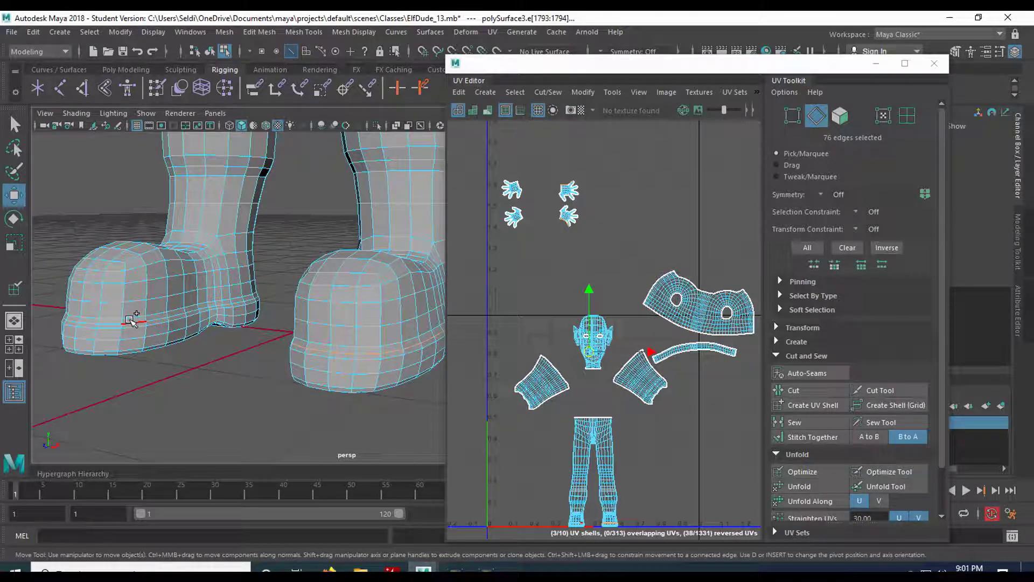
{"action": "double_click", "coordinate": [154, 321], "text": "shift"}
Step: Check the selected loops around both legs and cut the UVs along the boot tops and soles
{"action": "left_click_drag", "start_coordinate": [156, 321], "coordinate": [213, 304], "text": "alt"}
{"action": "left_click_drag", "start_coordinate": [294, 274], "coordinate": [207, 270], "text": "alt"}
{"action": "middle_click_drag", "start_coordinate": [338, 297], "coordinate": [185, 301], "text": "alt"}
{"action": "left_click_drag", "start_coordinate": [185, 302], "coordinate": [189, 334], "text": "alt"}
{"action": "scroll", "coordinate": [189, 334], "scroll_direction": "up", "scroll_amount": 4}
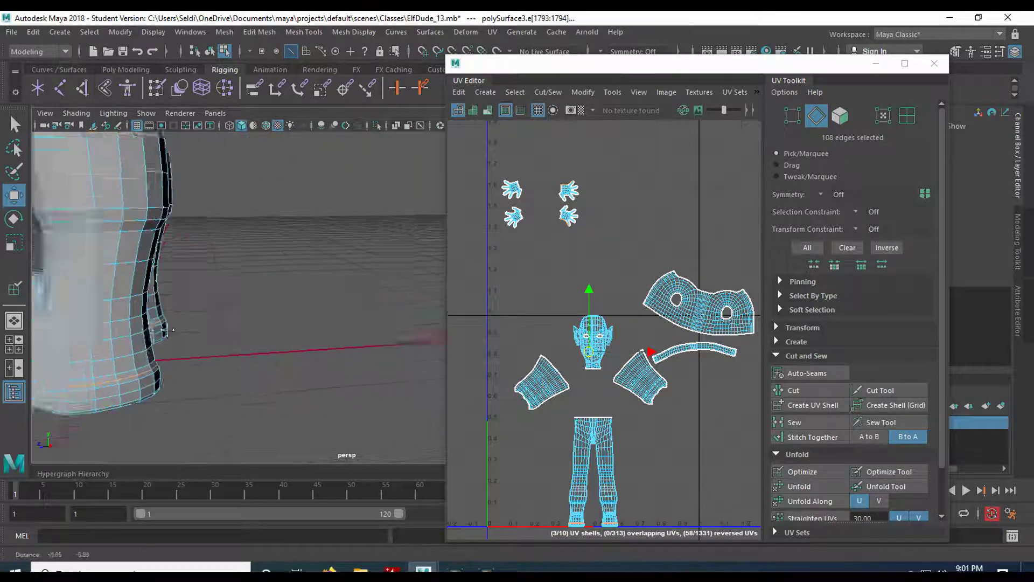
{"action": "middle_click_drag", "start_coordinate": [161, 330], "coordinate": [275, 355], "text": "alt"}
{"action": "left_click_drag", "start_coordinate": [274, 356], "coordinate": [192, 351], "text": "alt"}
{"action": "middle_click_drag", "start_coordinate": [314, 309], "coordinate": [212, 348], "text": "alt"}
{"action": "left_click_drag", "start_coordinate": [315, 339], "coordinate": [273, 332], "text": "alt"}
{"action": "middle_click_drag", "start_coordinate": [318, 283], "coordinate": [217, 379], "text": "alt"}
{"action": "left_click_drag", "start_coordinate": [210, 356], "coordinate": [245, 351], "text": "alt"}
{"action": "scroll", "coordinate": [244, 350], "scroll_direction": "down", "scroll_amount": 5}
{"action": "middle_click_drag", "start_coordinate": [204, 315], "coordinate": [257, 431], "text": "alt"}
{"action": "scroll", "coordinate": [285, 314], "scroll_direction": "up", "scroll_amount": 5}
{"action": "middle_click_drag", "start_coordinate": [252, 216], "coordinate": [251, 431], "text": "alt"}
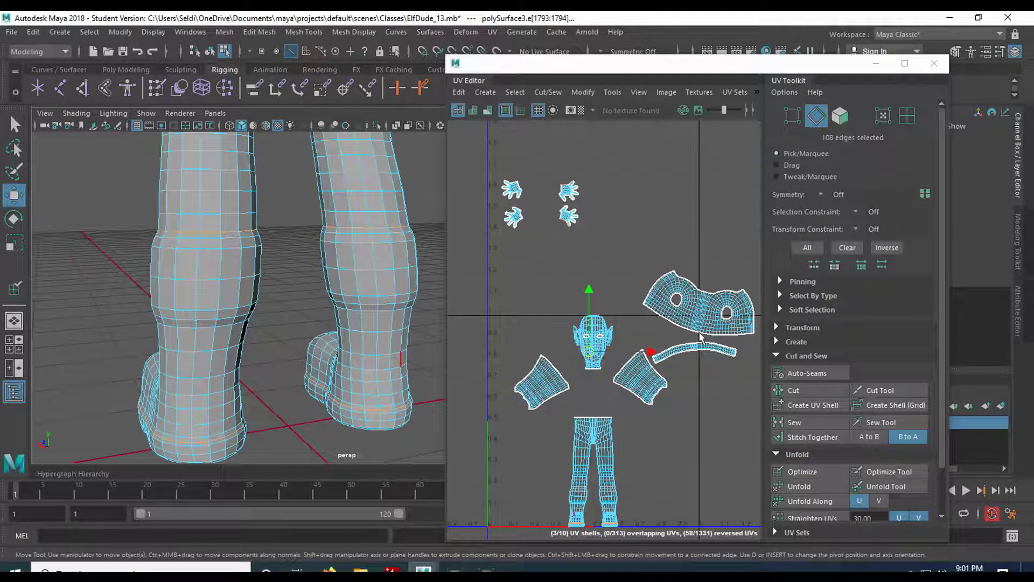
{"action": "left_click", "coordinate": [826, 390]}
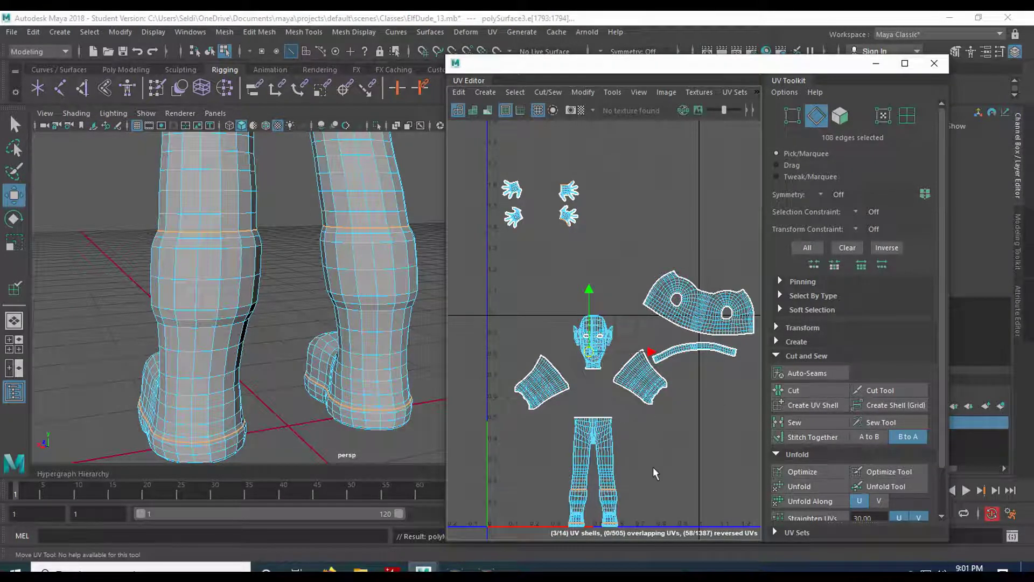
Step: Switch to UV selection and move the trousers shell to the side, away from the boot shells
{"action": "middle_click_drag", "start_coordinate": [653, 467], "coordinate": [640, 383], "text": "alt"}
{"action": "right_click_drag", "start_coordinate": [573, 380], "coordinate": [620, 381]}
{"action": "left_click", "coordinate": [595, 368]}
{"action": "left_click_drag", "start_coordinate": [583, 368], "coordinate": [656, 370]}
Step: Select both boot shells and move them together up to an empty area beside the trousers shell
{"action": "left_click", "coordinate": [598, 422]}
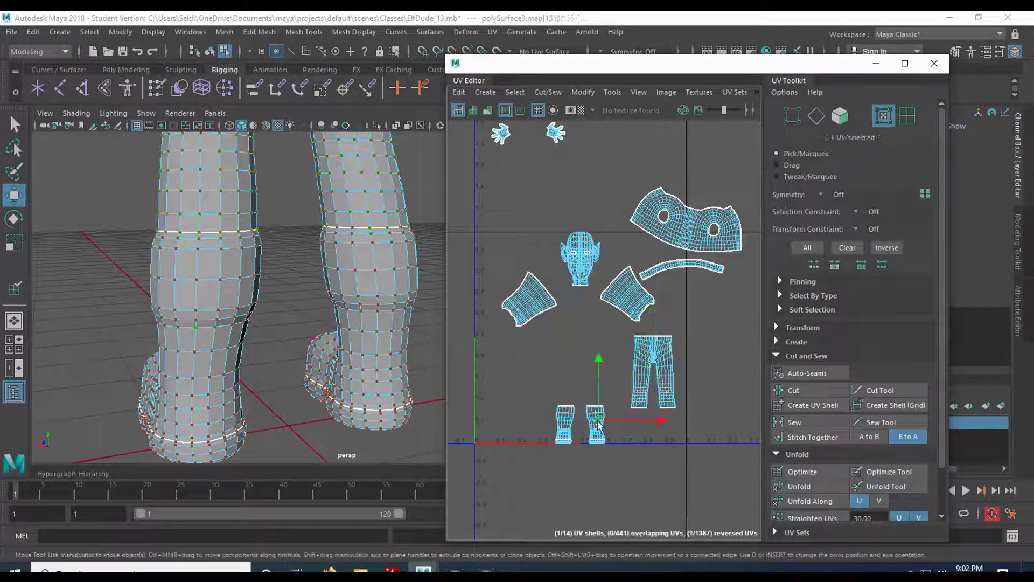
{"action": "left_click", "coordinate": [565, 425], "text": "shift"}
{"action": "left_click_drag", "start_coordinate": [571, 425], "coordinate": [534, 392]}
Step: Move the two sole shells apart so each sits clear beneath the boot shells
{"action": "left_click", "coordinate": [563, 440]}
{"action": "left_click_drag", "start_coordinate": [564, 442], "coordinate": [519, 438]}
{"action": "left_click", "coordinate": [598, 442]}
{"action": "left_click_drag", "start_coordinate": [598, 442], "coordinate": [581, 440]}
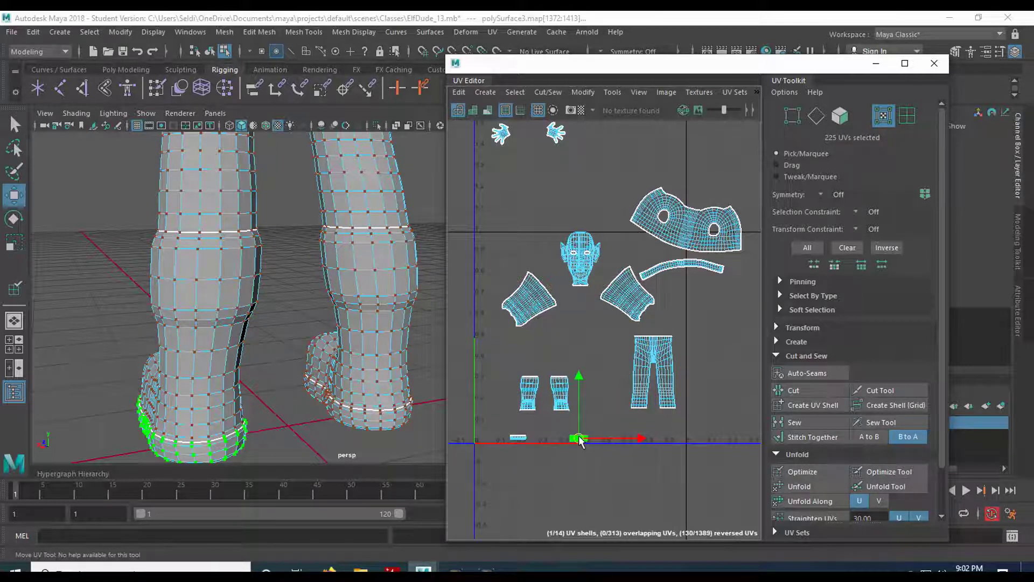
Step: Unfold both sole shells and inspect their shapes
{"action": "left_click", "coordinate": [811, 487]}
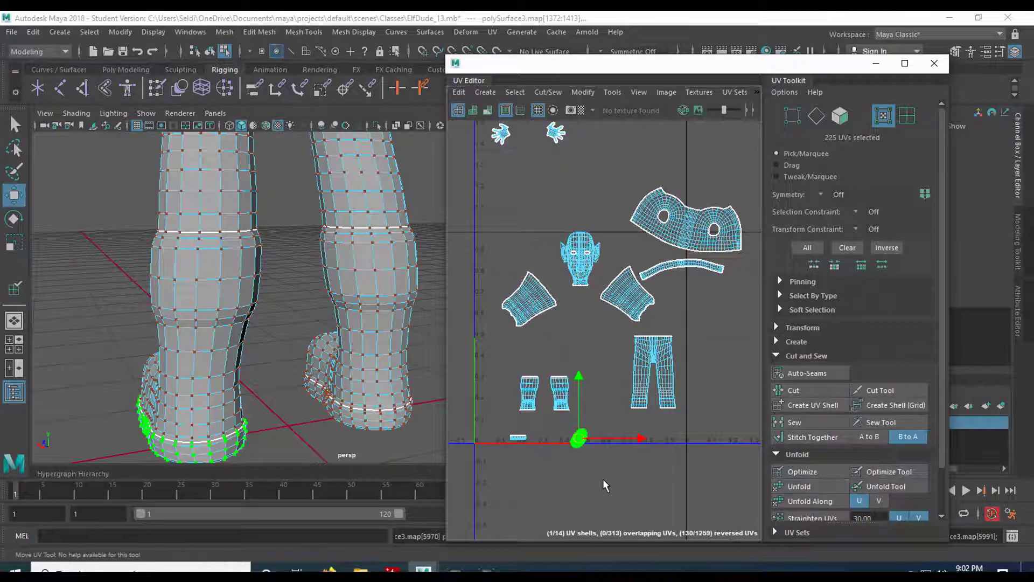
{"action": "left_click", "coordinate": [519, 439]}
{"action": "left_click", "coordinate": [795, 487]}
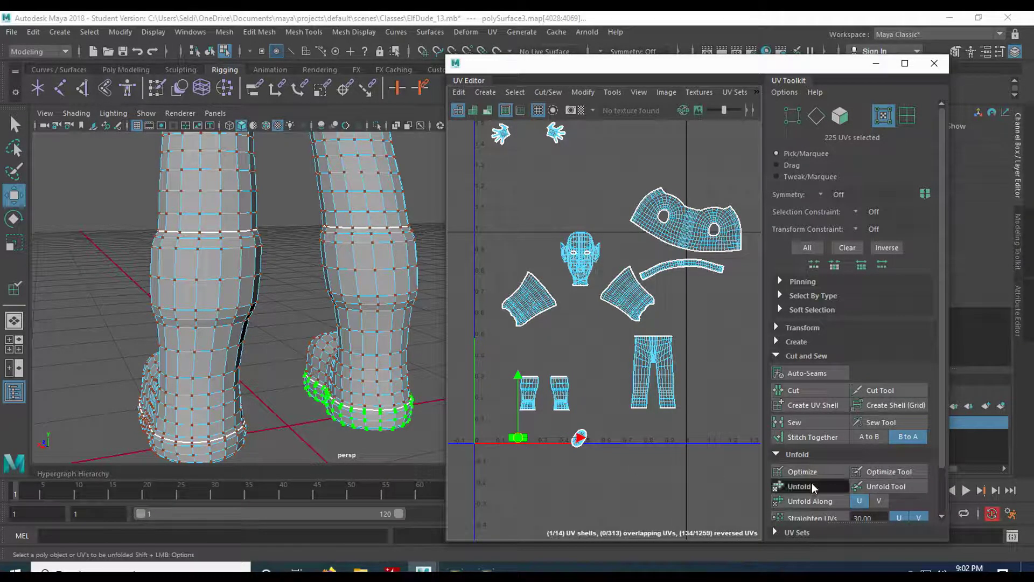
{"action": "left_click", "coordinate": [596, 470]}
{"action": "scroll", "coordinate": [597, 470], "scroll_direction": "up", "scroll_amount": 5}
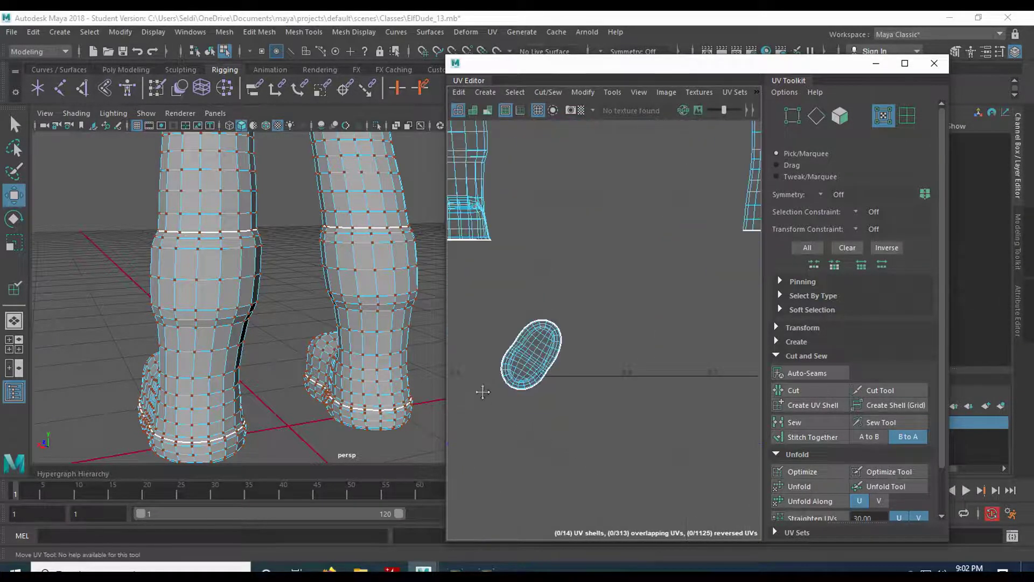
{"action": "scroll", "coordinate": [662, 464], "scroll_direction": "down", "scroll_amount": 6}
Step: Switch to edge selection and select the vertical edge loops running down the back of both legs and boots
{"action": "left_click", "coordinate": [637, 388]}
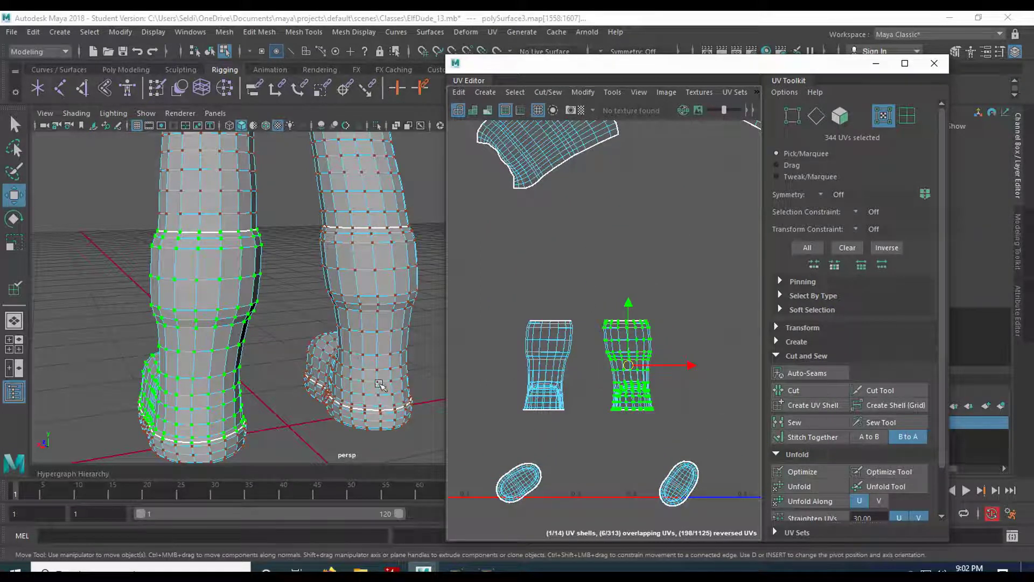
{"action": "right_click", "coordinate": [568, 365]}
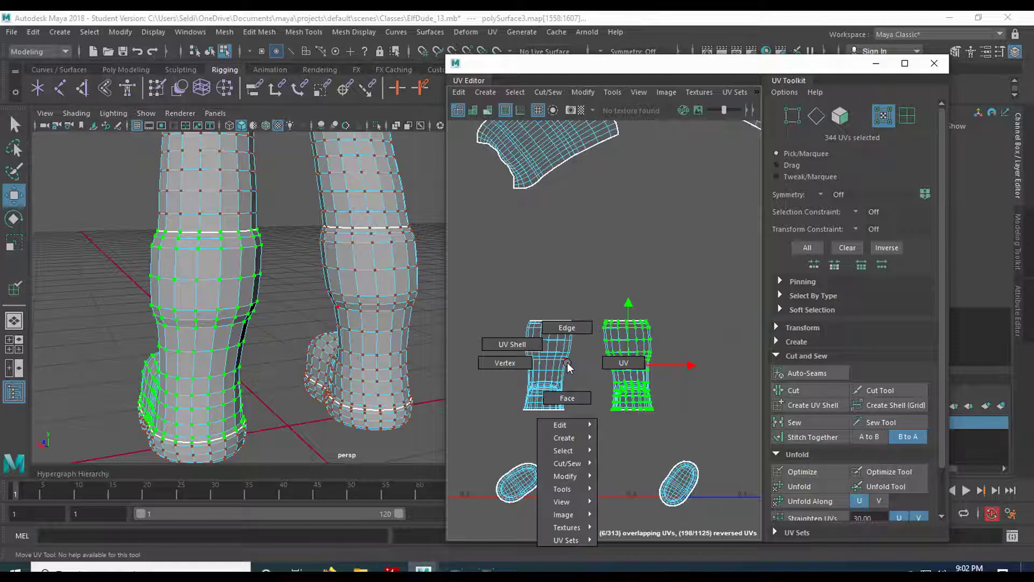
{"action": "left_click", "coordinate": [567, 328]}
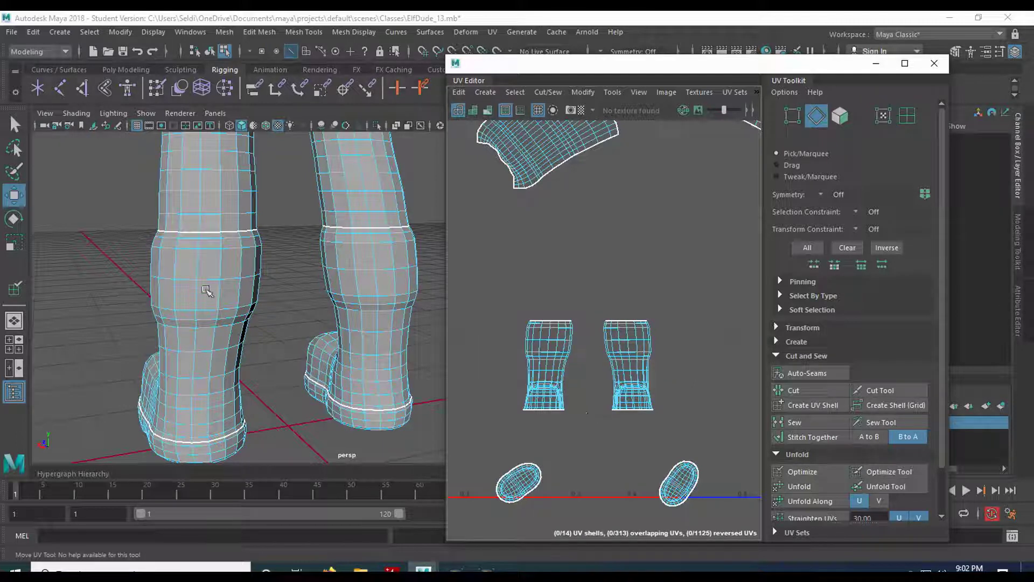
{"action": "left_click", "coordinate": [224, 240]}
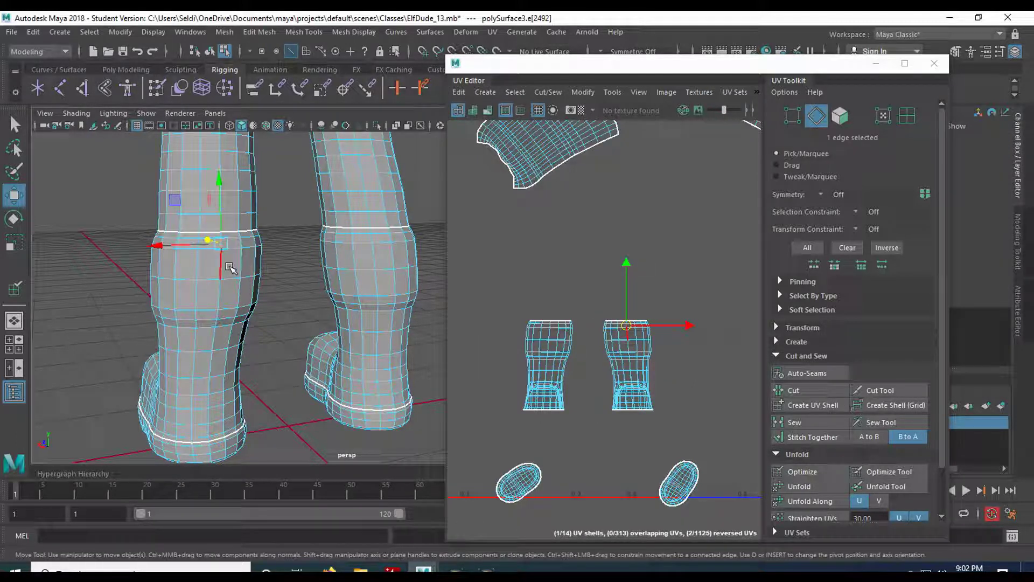
{"action": "key", "text": "q"}
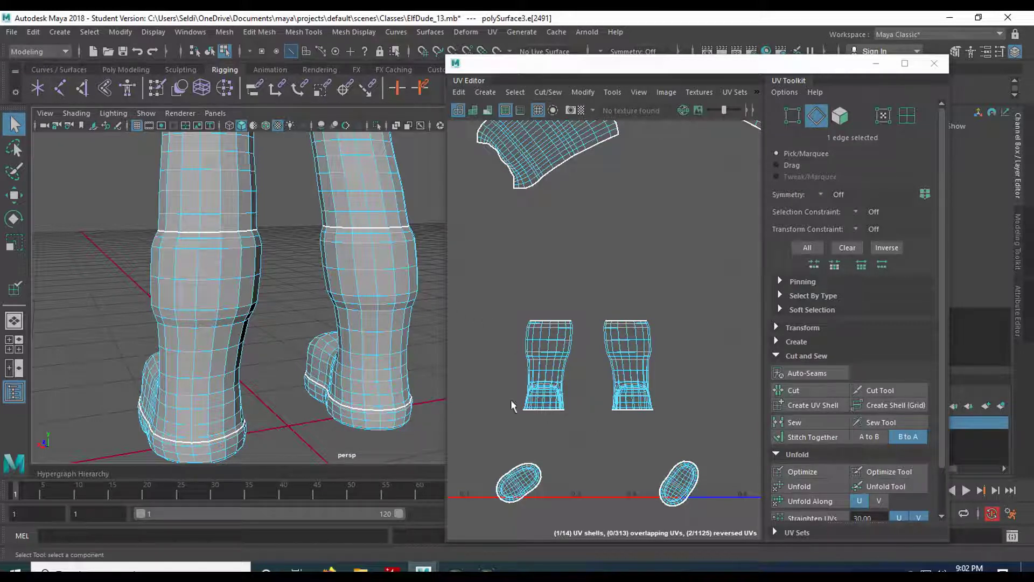
{"action": "double_click", "coordinate": [221, 241]}
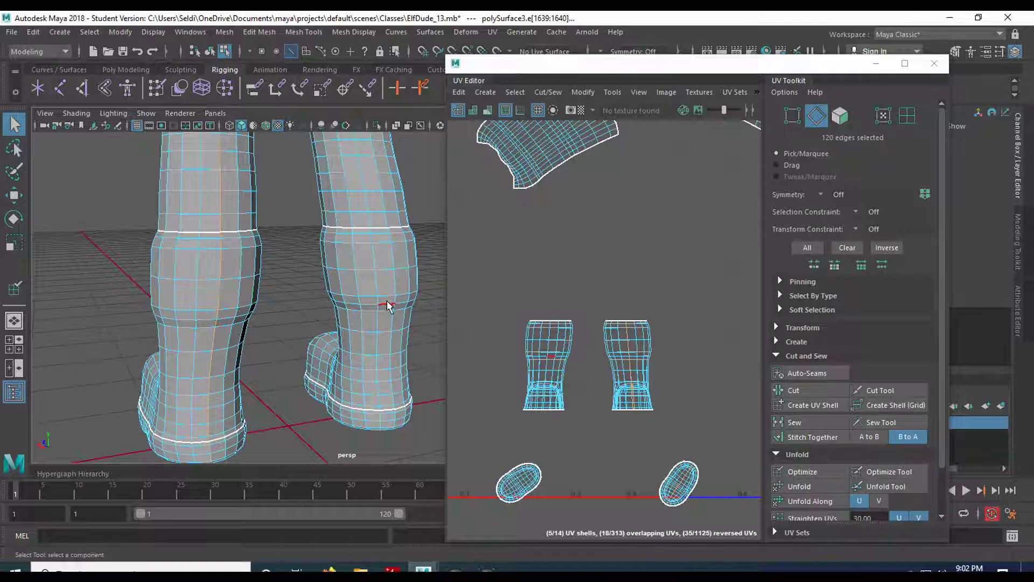
{"action": "left_click_drag", "start_coordinate": [387, 302], "coordinate": [341, 293], "text": "alt"}
{"action": "middle_click_drag", "start_coordinate": [341, 293], "coordinate": [330, 322], "text": "alt"}
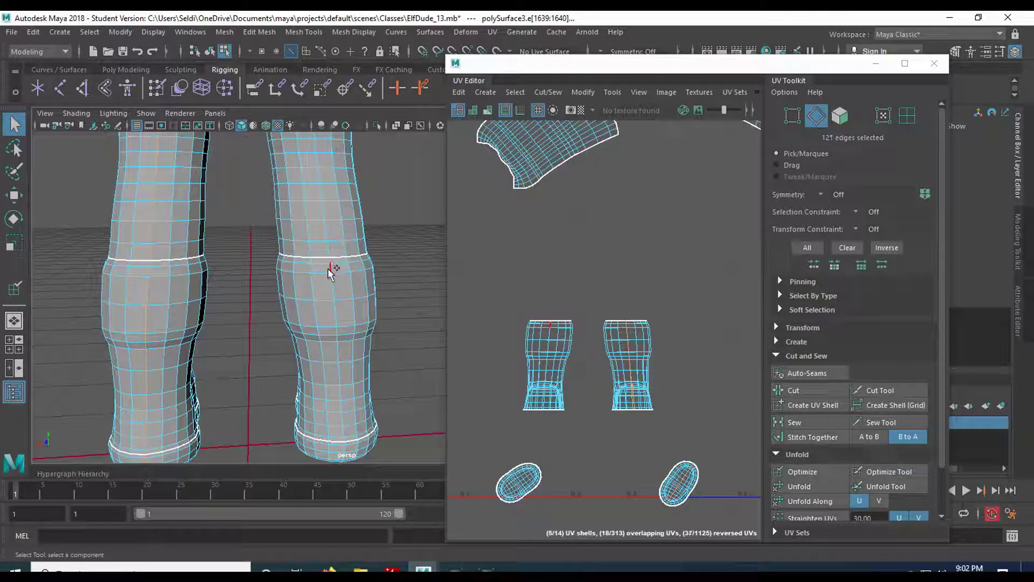
{"action": "scroll", "coordinate": [331, 320], "scroll_direction": "down", "scroll_amount": 5}
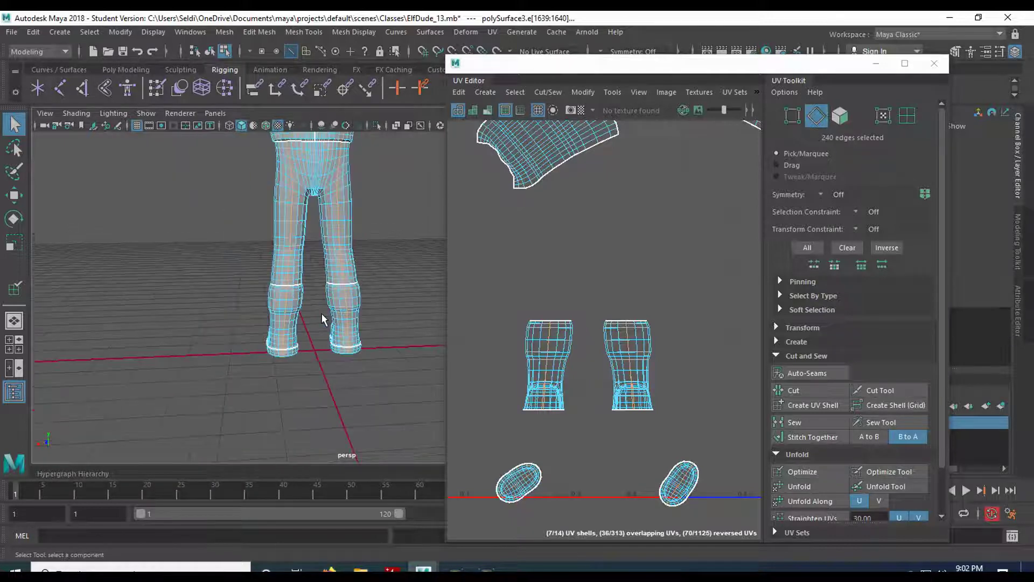
{"action": "scroll", "coordinate": [322, 319], "scroll_direction": "up", "scroll_amount": 2}
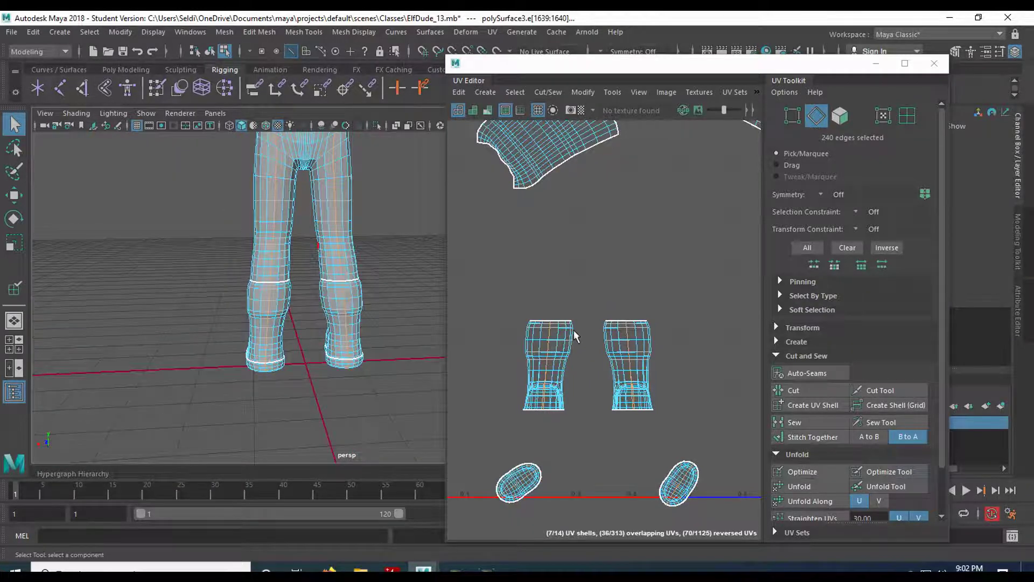
Step: Deselect the loop edges on every shell except the two boot shells
{"action": "scroll", "coordinate": [574, 330], "scroll_direction": "down", "scroll_amount": 5}
{"action": "mouse_move", "coordinate": [612, 265]}
{"action": "middle_mouse_down", "text": "alt"}
{"action": "mouse_move", "coordinate": [555, 309]}
{"action": "mouse_move", "coordinate": [529, 354]}
{"action": "mouse_move", "coordinate": [578, 334]}
{"action": "mouse_move", "coordinate": [610, 280]}
{"action": "middle_mouse_up", "text": "alt"}
{"action": "scroll", "coordinate": [569, 325], "scroll_direction": "down", "scroll_amount": 3}
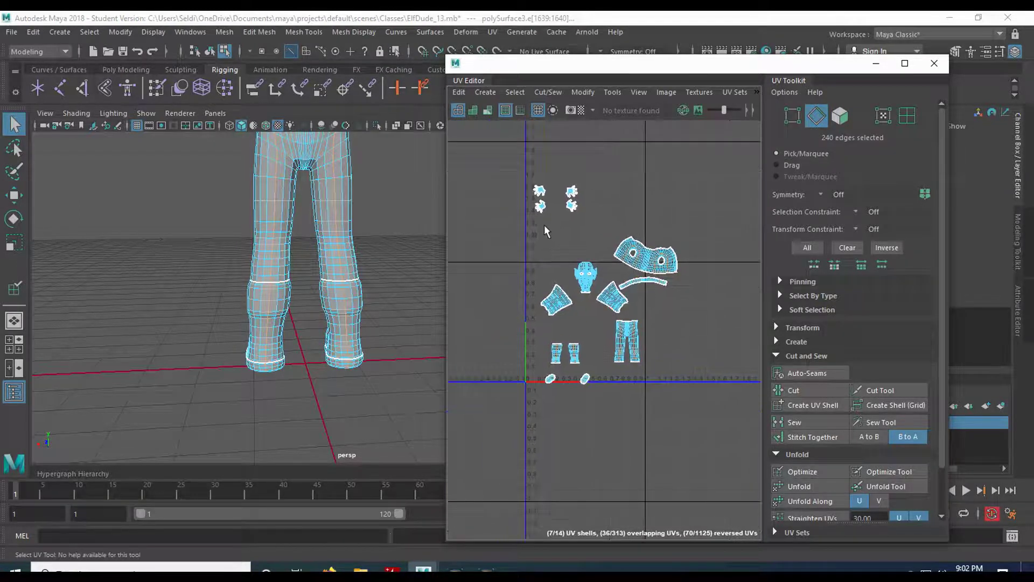
{"action": "left_click_drag", "start_coordinate": [507, 161], "coordinate": [691, 317]}
{"action": "left_click_drag", "start_coordinate": [599, 308], "coordinate": [664, 393], "text": "ctrl"}
{"action": "scroll", "coordinate": [589, 428], "scroll_direction": "up", "scroll_amount": 2}
{"action": "scroll", "coordinate": [589, 428], "scroll_direction": "up", "scroll_amount": 1}
{"action": "left_click_drag", "start_coordinate": [528, 337], "coordinate": [655, 397], "text": "ctrl"}
{"action": "scroll", "coordinate": [622, 405], "scroll_direction": "up", "scroll_amount": 2}
{"action": "middle_click_drag", "start_coordinate": [609, 225], "coordinate": [681, 419], "text": "alt"}
{"action": "middle_click_drag", "start_coordinate": [647, 326], "coordinate": [653, 305], "text": "alt"}
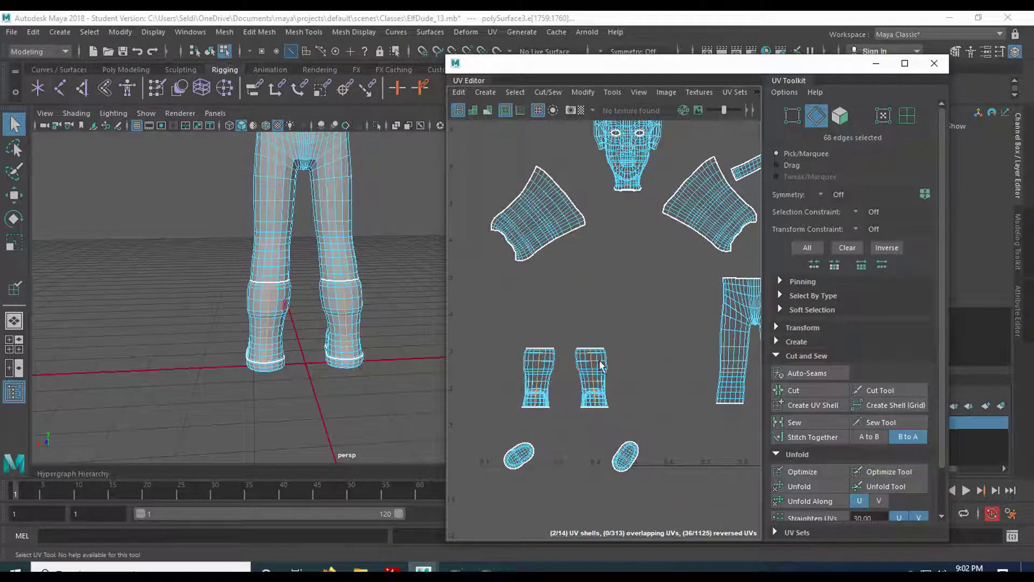
Step: Try to cut both boot shells along the selected vertical loops and move one half aside
{"action": "middle_click_drag", "start_coordinate": [549, 309], "coordinate": [625, 490], "text": "alt"}
{"action": "middle_click_drag", "start_coordinate": [551, 327], "coordinate": [440, 447], "text": "alt"}
{"action": "middle_click_drag", "start_coordinate": [663, 356], "coordinate": [578, 126], "text": "alt"}
{"action": "middle_click_drag", "start_coordinate": [522, 334], "coordinate": [648, 203], "text": "alt"}
{"action": "scroll", "coordinate": [589, 392], "scroll_direction": "up", "scroll_amount": 3}
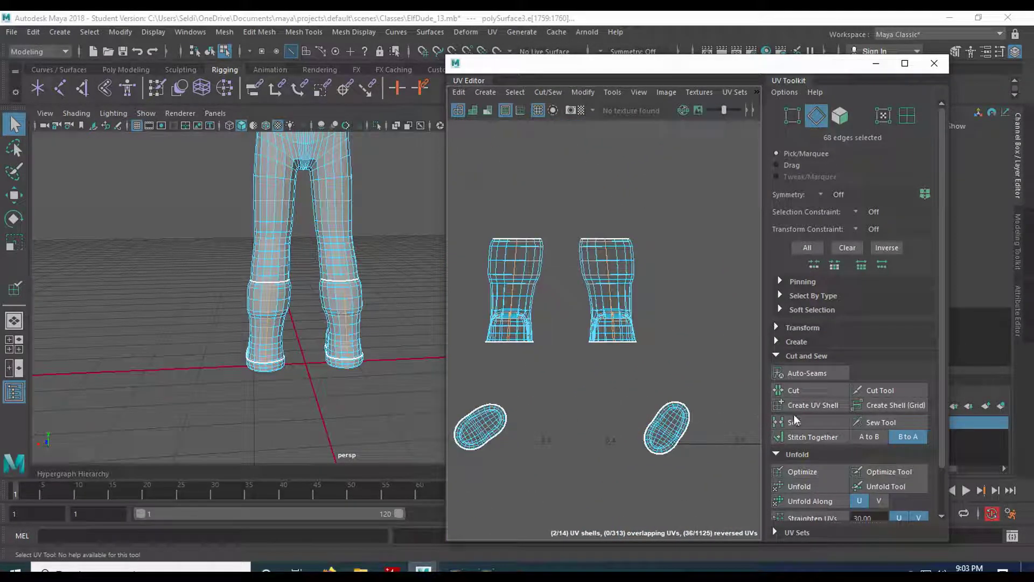
{"action": "left_click", "coordinate": [806, 391]}
{"action": "right_click", "coordinate": [623, 289]}
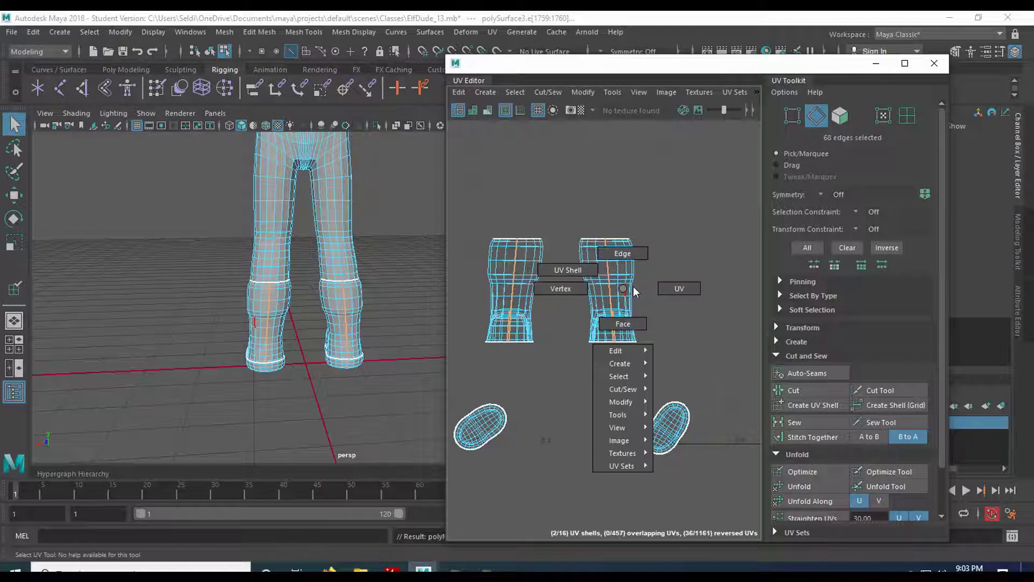
{"action": "right_click_drag", "start_coordinate": [632, 291], "coordinate": [647, 290]}
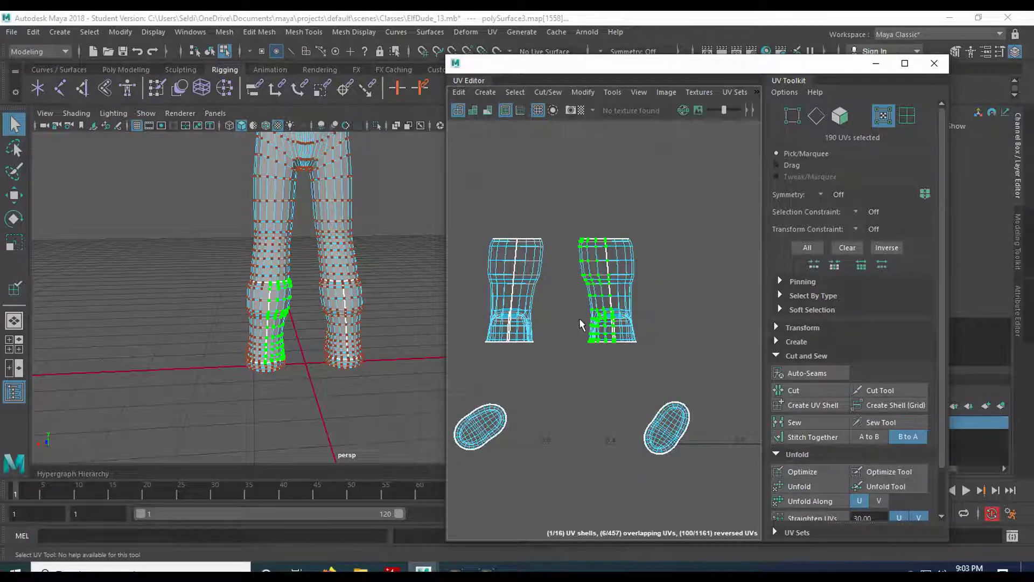
{"action": "key", "text": "w"}
{"action": "left_click_drag", "start_coordinate": [596, 293], "coordinate": [579, 293]}
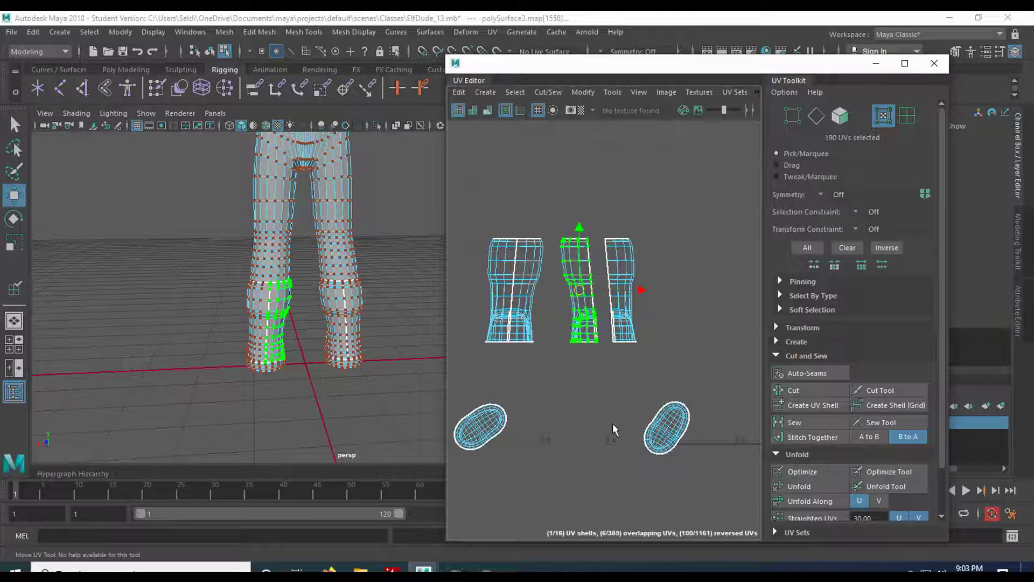
Step: Undo the shell half's move and the vertical cut on the boot shells
{"action": "key", "text": "ctrl+z"}
{"action": "key", "text": "ctrl+z"}
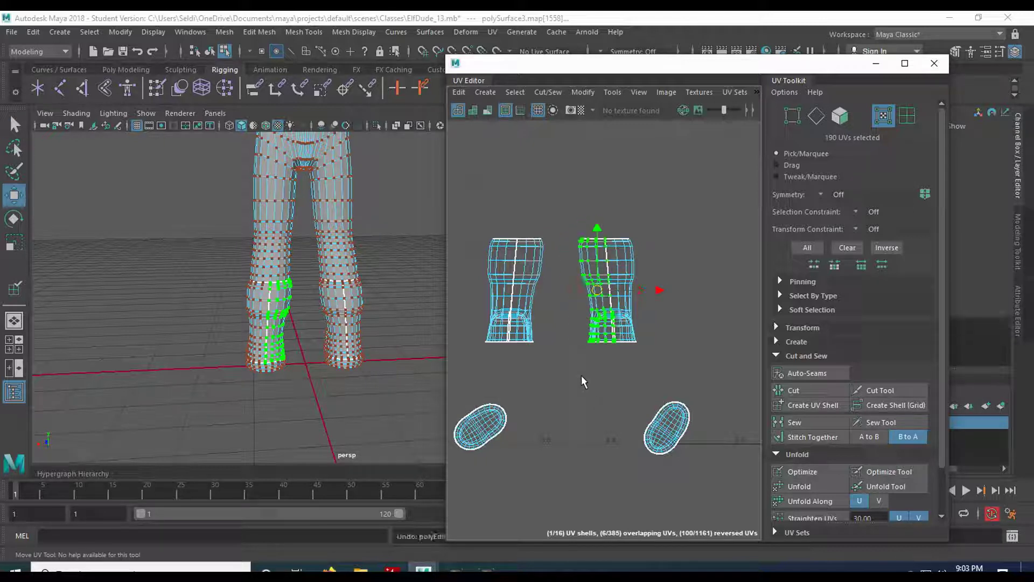
{"action": "key", "text": "ctrl+z"}
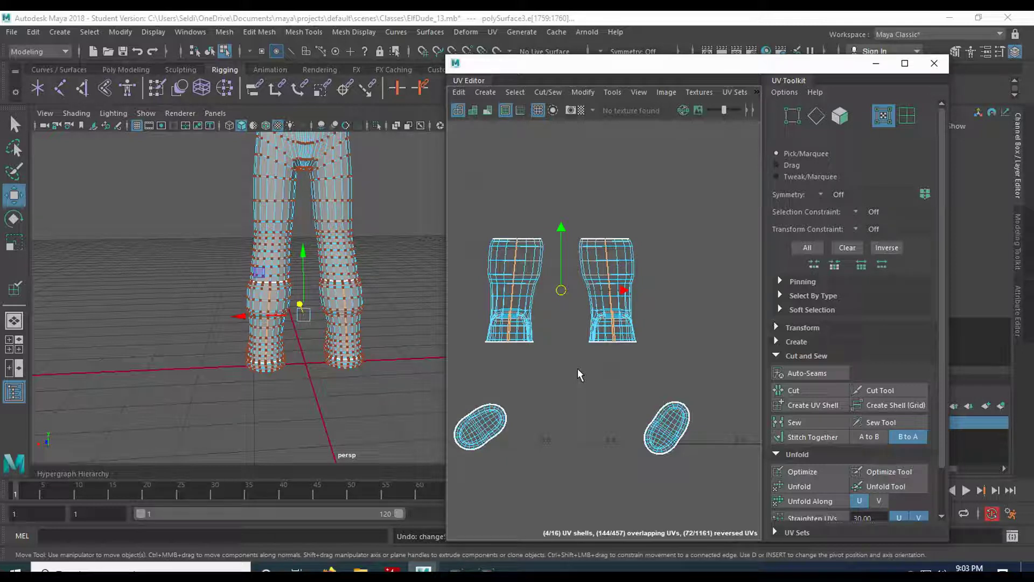
{"action": "key", "text": "ctrl+z"}
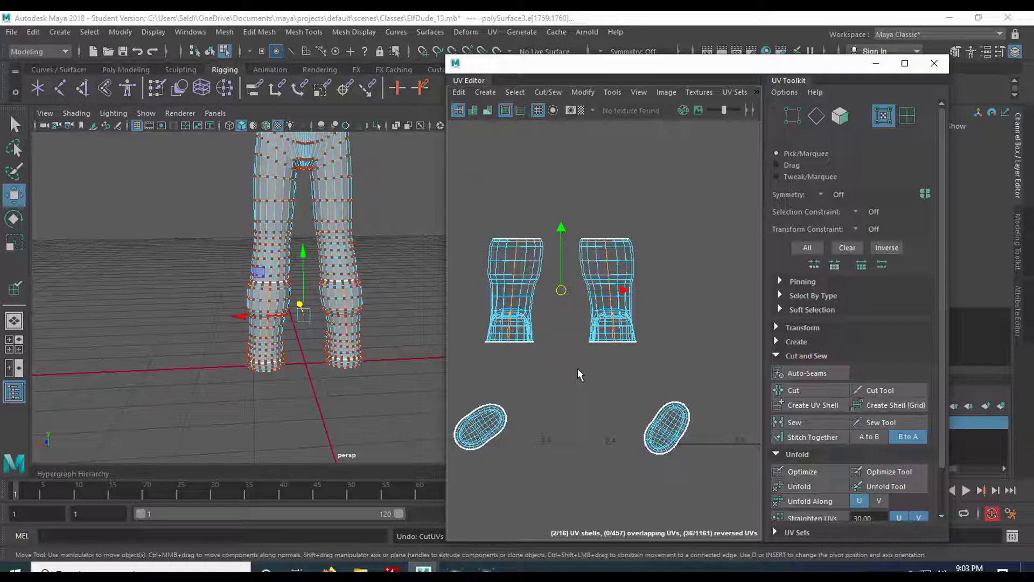
Step: Return to edge selection with the Select tool and examine the selected edge loops around the legs and boots
{"action": "key", "text": "q"}
{"action": "right_click_drag", "start_coordinate": [330, 206], "coordinate": [331, 166]}
{"action": "scroll", "coordinate": [325, 350], "scroll_direction": "up", "scroll_amount": 4}
{"action": "left_click_drag", "start_coordinate": [249, 360], "coordinate": [289, 360], "text": "alt"}
{"action": "scroll", "coordinate": [285, 364], "scroll_direction": "up", "scroll_amount": 4}
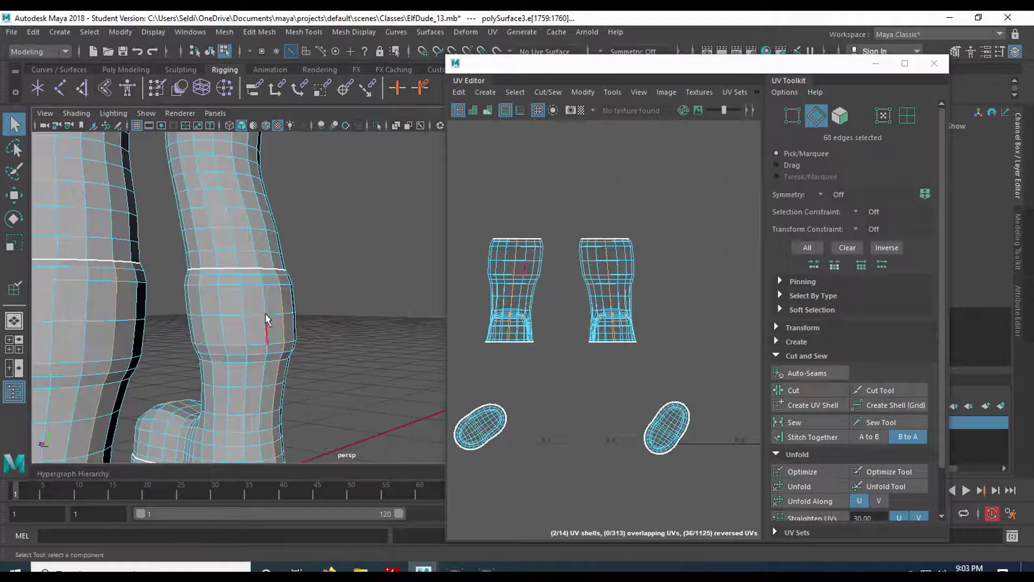
{"action": "left_click_drag", "start_coordinate": [205, 348], "coordinate": [351, 349], "text": "alt"}
{"action": "middle_click_drag", "start_coordinate": [364, 402], "coordinate": [325, 269], "text": "alt"}
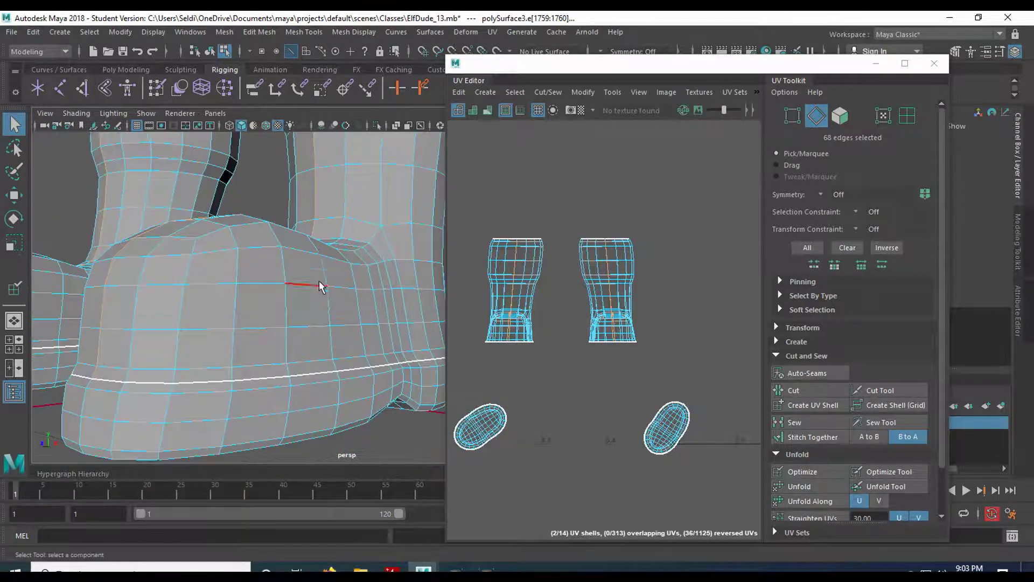
{"action": "scroll", "coordinate": [321, 282], "scroll_direction": "down", "scroll_amount": 3}
{"action": "left_click_drag", "start_coordinate": [328, 292], "coordinate": [303, 301], "text": "alt"}
{"action": "scroll", "coordinate": [303, 301], "scroll_direction": "down", "scroll_amount": 3}
{"action": "middle_click_drag", "start_coordinate": [302, 301], "coordinate": [305, 317], "text": "alt"}
{"action": "left_click_drag", "start_coordinate": [305, 318], "coordinate": [280, 328], "text": "alt"}
Step: In the side view, deselect the front edges of the boot loops so only the back seam edges stay selected
{"action": "key", "text": "space"}
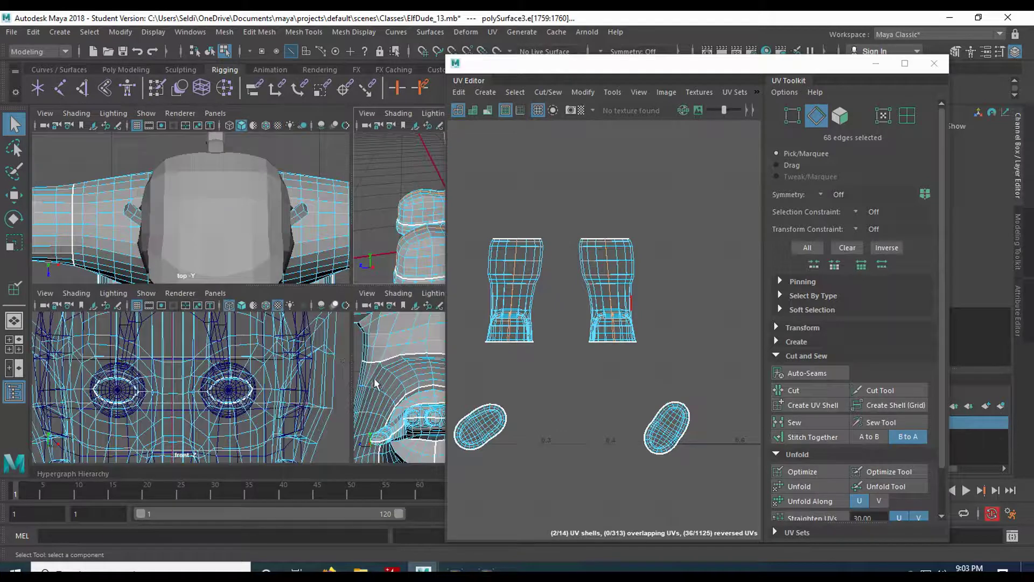
{"action": "key", "text": "space"}
{"action": "scroll", "coordinate": [356, 412], "scroll_direction": "down", "scroll_amount": 5}
{"action": "middle_click_drag", "start_coordinate": [356, 411], "coordinate": [396, 342], "text": "alt"}
{"action": "scroll", "coordinate": [381, 326], "scroll_direction": "up", "scroll_amount": 3}
{"action": "middle_click_drag", "start_coordinate": [369, 221], "coordinate": [304, 296], "text": "alt"}
{"action": "left_click_drag", "start_coordinate": [103, 169], "coordinate": [322, 444]}
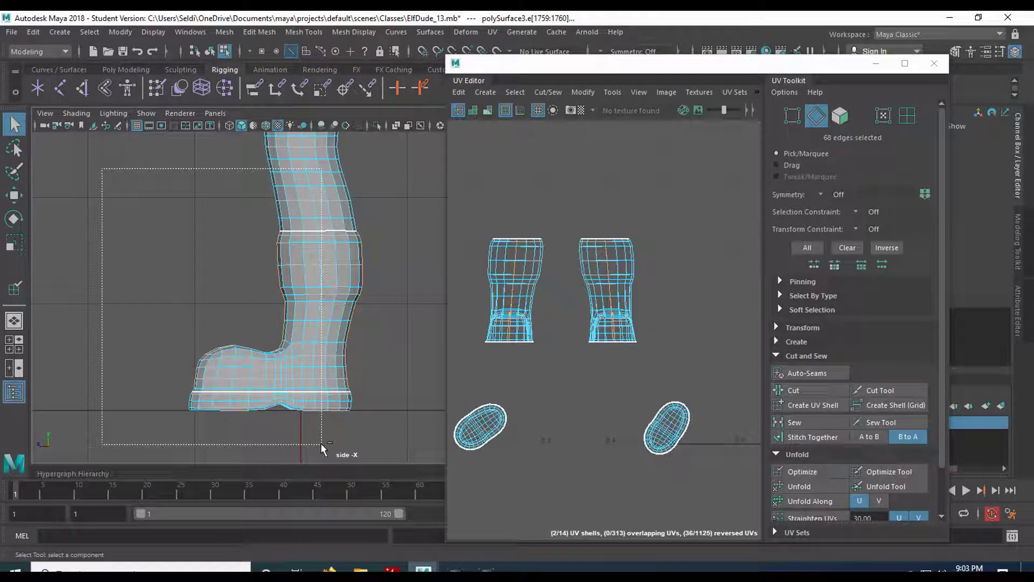
{"action": "mouse_move", "coordinate": [321, 443]}
{"action": "left_mouse_down"}
{"action": "mouse_move", "coordinate": [369, 431]}
{"action": "mouse_move", "coordinate": [316, 434]}
{"action": "left_mouse_up"}
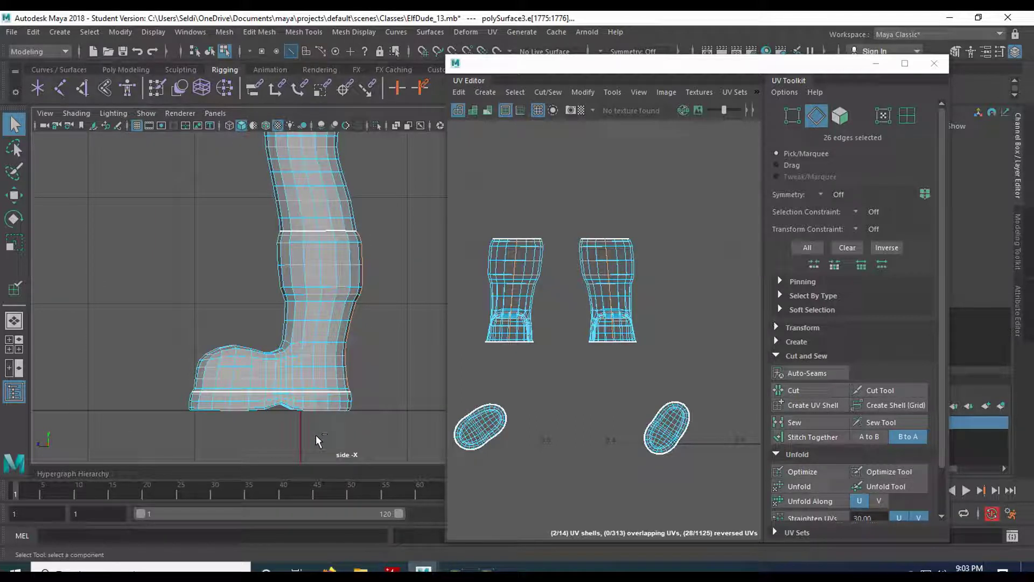
Step: Cut both boot shells along the selected back edges and unfold each boot shell
{"action": "right_click_drag", "start_coordinate": [516, 269], "coordinate": [533, 289]}
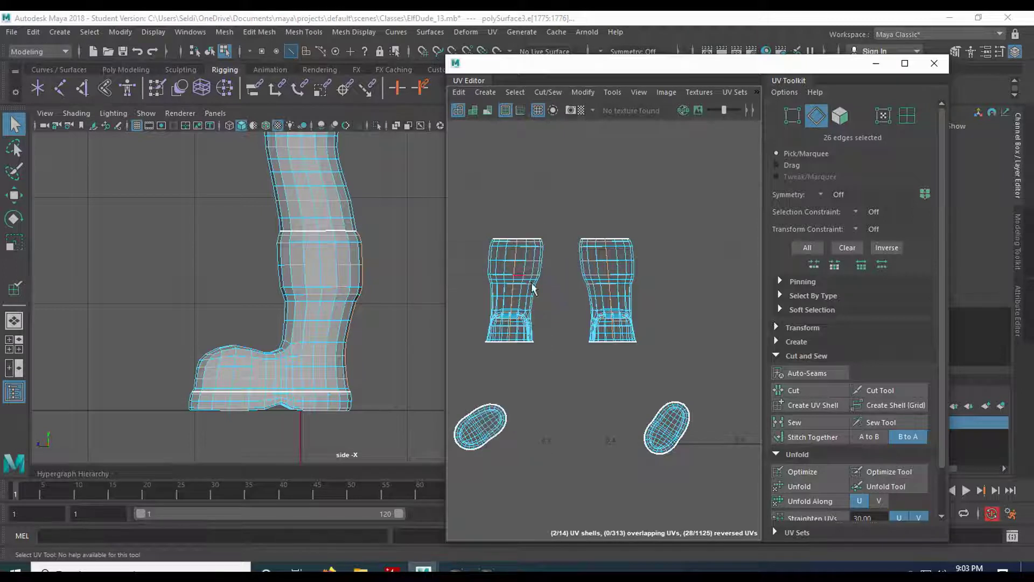
{"action": "left_click", "coordinate": [814, 397]}
{"action": "right_click_drag", "start_coordinate": [590, 298], "coordinate": [630, 305]}
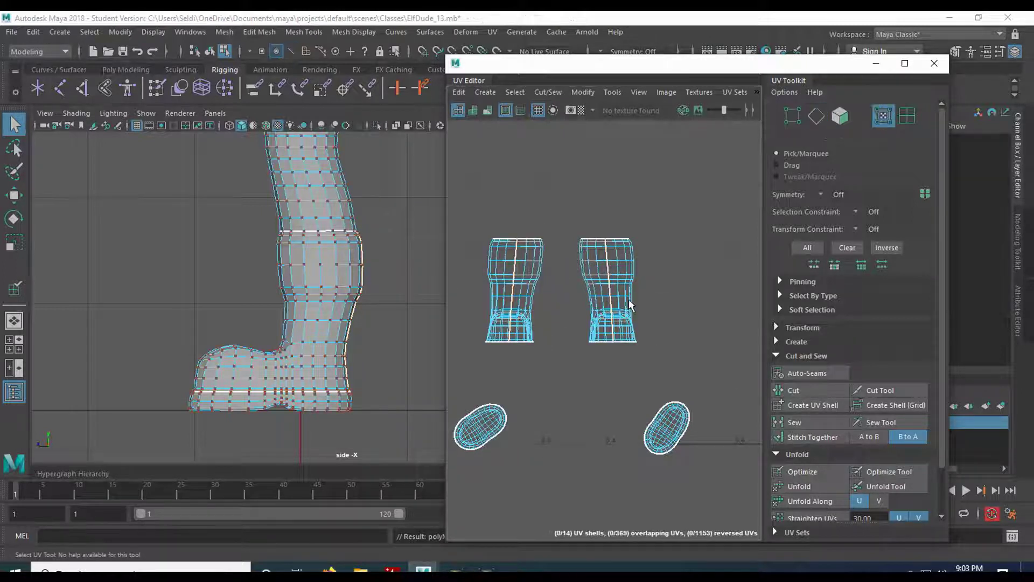
{"action": "left_click", "coordinate": [592, 289]}
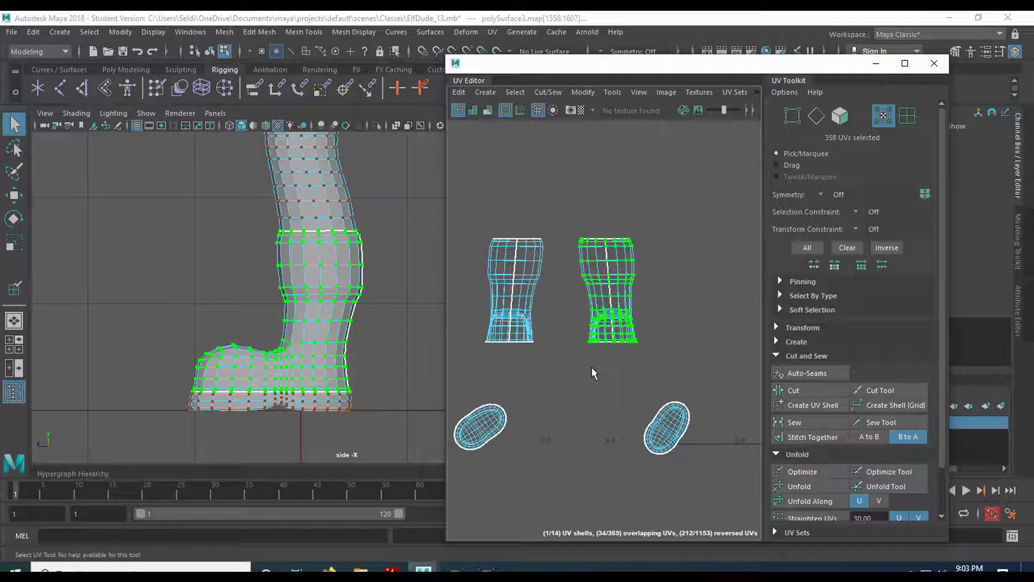
{"action": "left_click", "coordinate": [802, 487]}
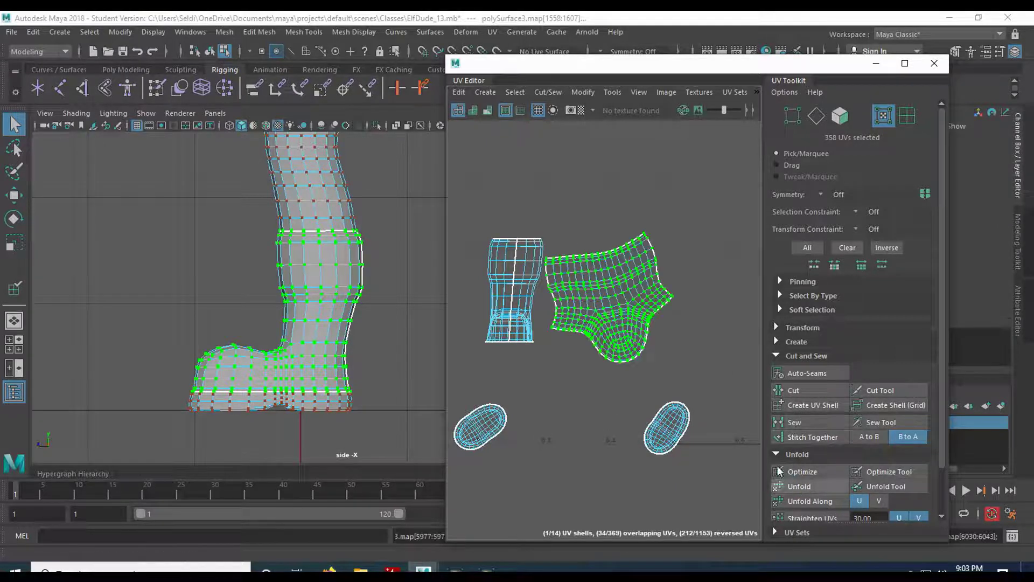
{"action": "left_click", "coordinate": [510, 297]}
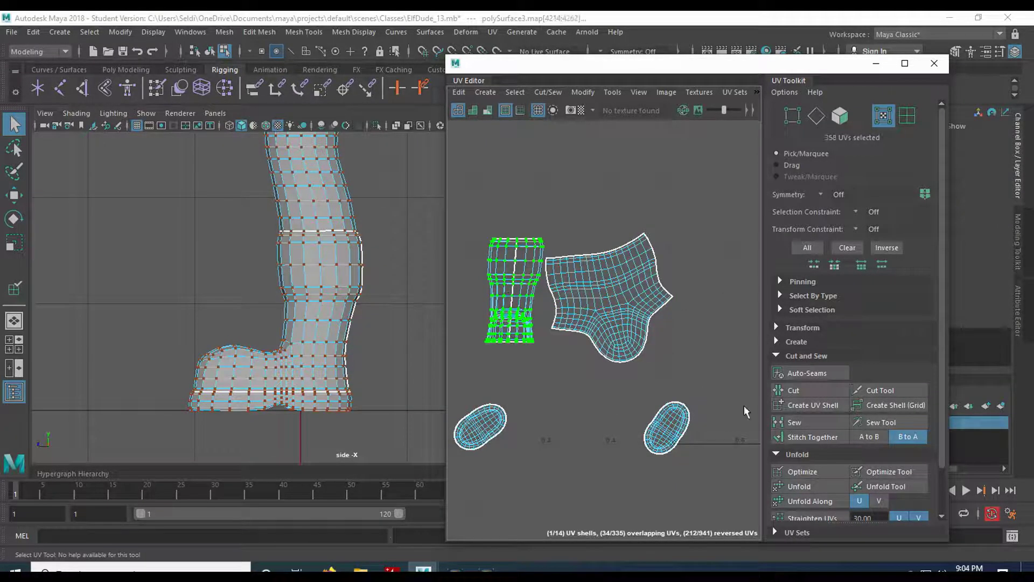
{"action": "left_click", "coordinate": [809, 486]}
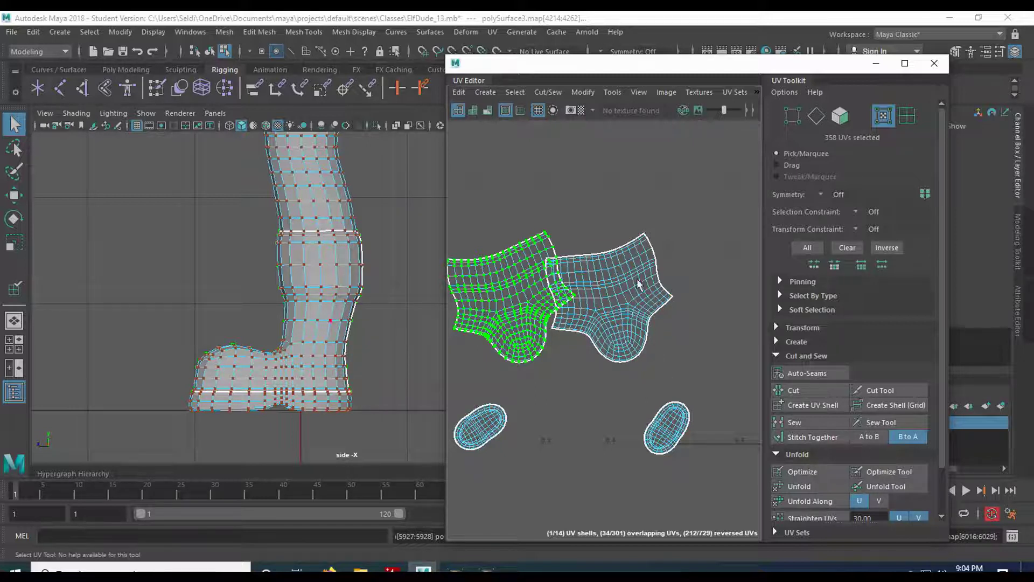
Step: Move one unfolded boot shell sideways so it no longer overlaps the other
{"action": "left_click", "coordinate": [599, 283]}
{"action": "key", "text": "w"}
{"action": "left_click_drag", "start_coordinate": [610, 298], "coordinate": [668, 305]}
{"action": "scroll", "coordinate": [583, 298], "scroll_direction": "down", "scroll_amount": 4}
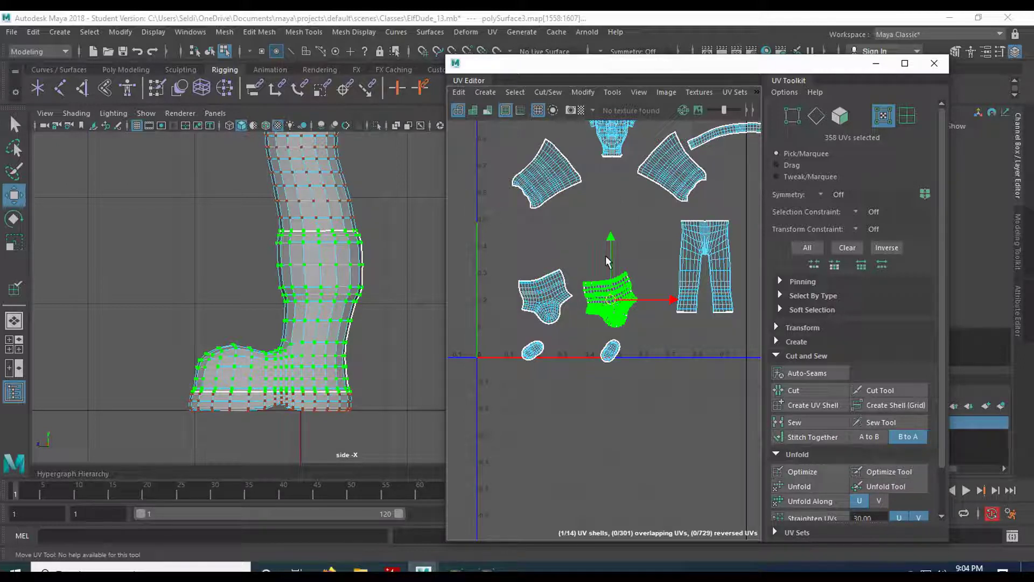
Step: Select the whole trousers UV shell and move it down into the empty area below the other shells
{"action": "left_click", "coordinate": [706, 249]}
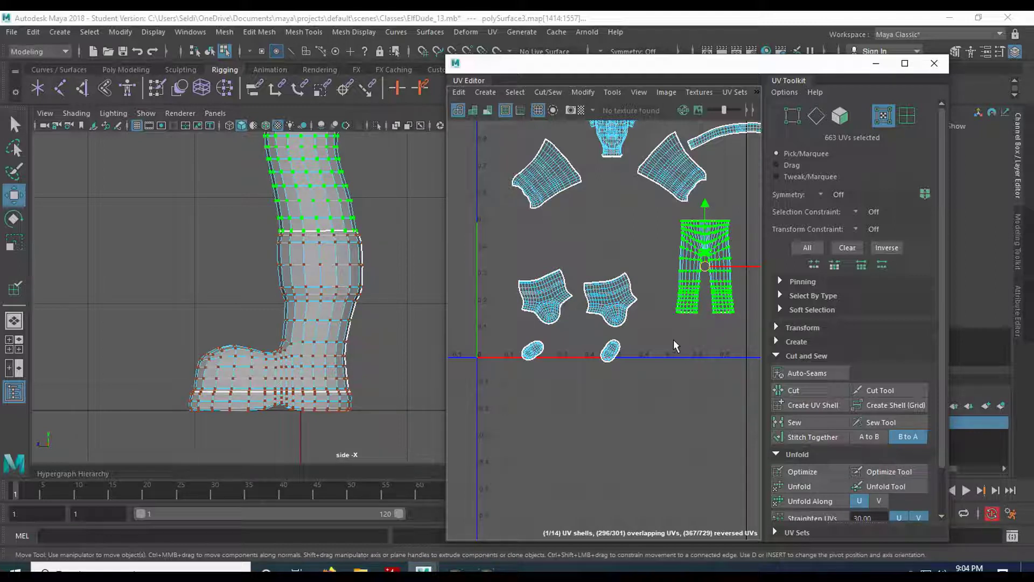
{"action": "right_click_drag", "start_coordinate": [289, 194], "coordinate": [350, 177]}
{"action": "middle_click_drag", "start_coordinate": [671, 290], "coordinate": [606, 266], "text": "alt"}
{"action": "right_click_drag", "start_coordinate": [628, 237], "coordinate": [647, 234]}
{"action": "left_click", "coordinate": [645, 231]}
{"action": "double_click", "coordinate": [627, 240]}
{"action": "left_click_drag", "start_coordinate": [633, 251], "coordinate": [620, 478]}
{"action": "right_click_drag", "start_coordinate": [579, 419], "coordinate": [612, 345], "text": "alt"}
Step: Select the vertical edge loop running down the side of the trouser legs and check it in the perspective view
{"action": "middle_click_drag", "start_coordinate": [330, 194], "coordinate": [307, 322], "text": "alt"}
{"action": "right_click_drag", "start_coordinate": [302, 254], "coordinate": [345, 189]}
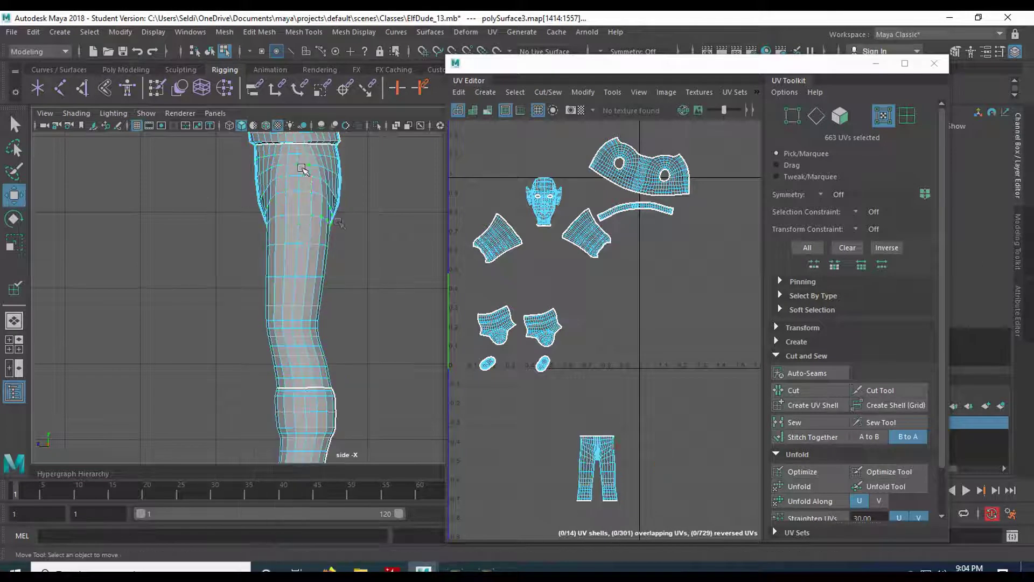
{"action": "double_click", "coordinate": [301, 373]}
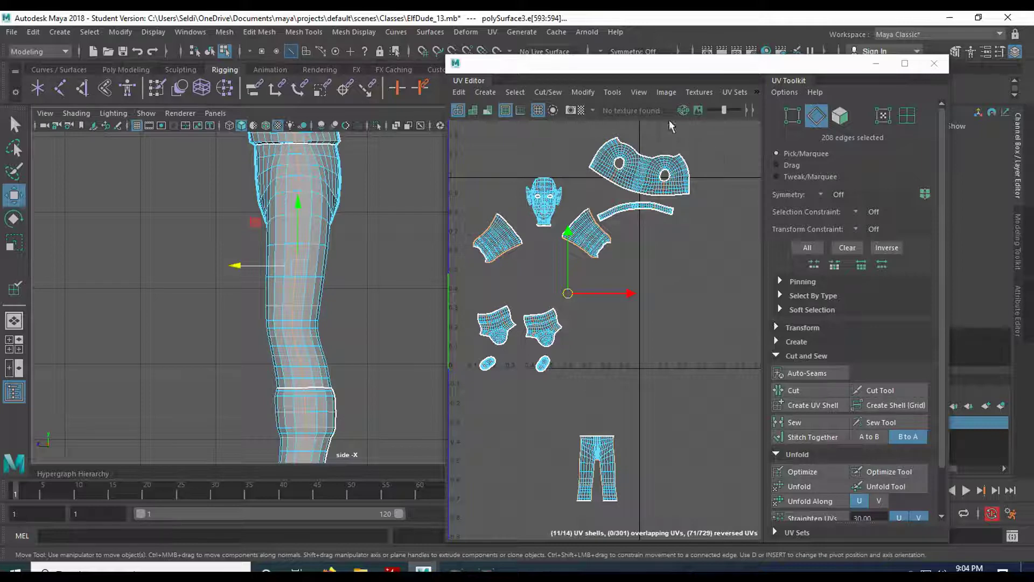
{"action": "scroll", "coordinate": [342, 298], "scroll_direction": "down", "scroll_amount": 2}
{"action": "left_click_drag", "start_coordinate": [222, 338], "coordinate": [251, 411], "text": "alt"}
{"action": "key", "text": "space"}
{"action": "key", "text": "space"}
Step: Deselect the loop edges on every UV shell except the trousers shell
{"action": "scroll", "coordinate": [362, 314], "scroll_direction": "down", "scroll_amount": 5}
{"action": "scroll", "coordinate": [544, 423], "scroll_direction": "up", "scroll_amount": 2}
{"action": "middle_click_drag", "start_coordinate": [538, 436], "coordinate": [584, 512], "text": "alt"}
{"action": "scroll", "coordinate": [631, 347], "scroll_direction": "down", "scroll_amount": 5}
{"action": "middle_click_drag", "start_coordinate": [671, 365], "coordinate": [648, 376], "text": "alt"}
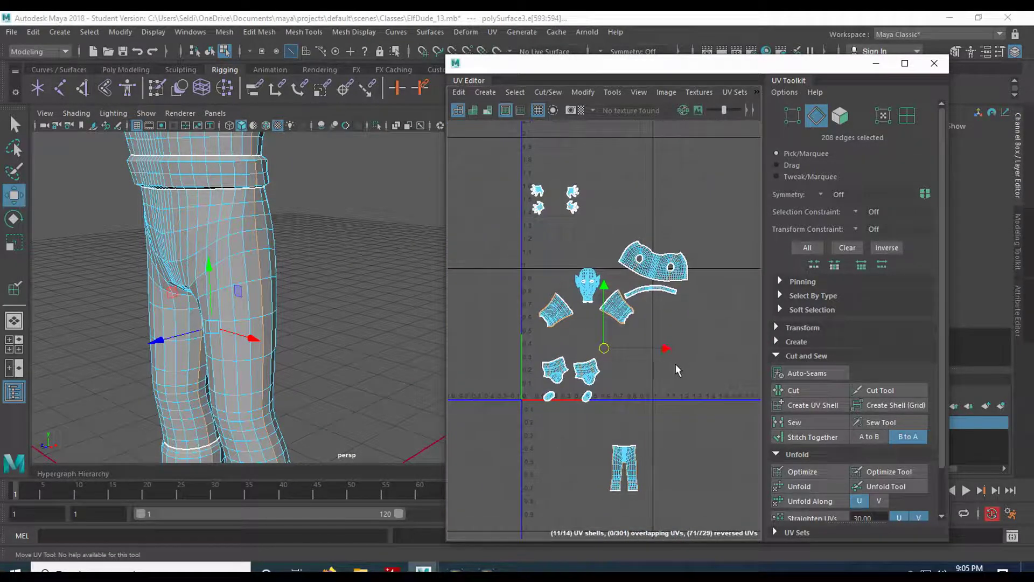
{"action": "left_click_drag", "start_coordinate": [496, 173], "coordinate": [709, 414]}
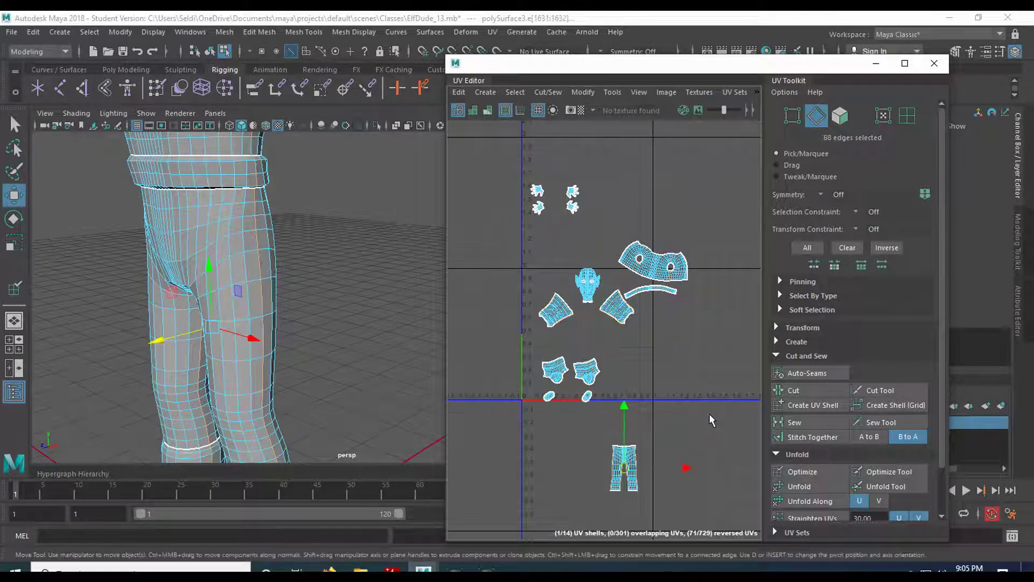
Step: Cut the trousers shell along the selected side edges and move one separated half aside
{"action": "middle_click_drag", "start_coordinate": [588, 476], "coordinate": [580, 383], "text": "alt"}
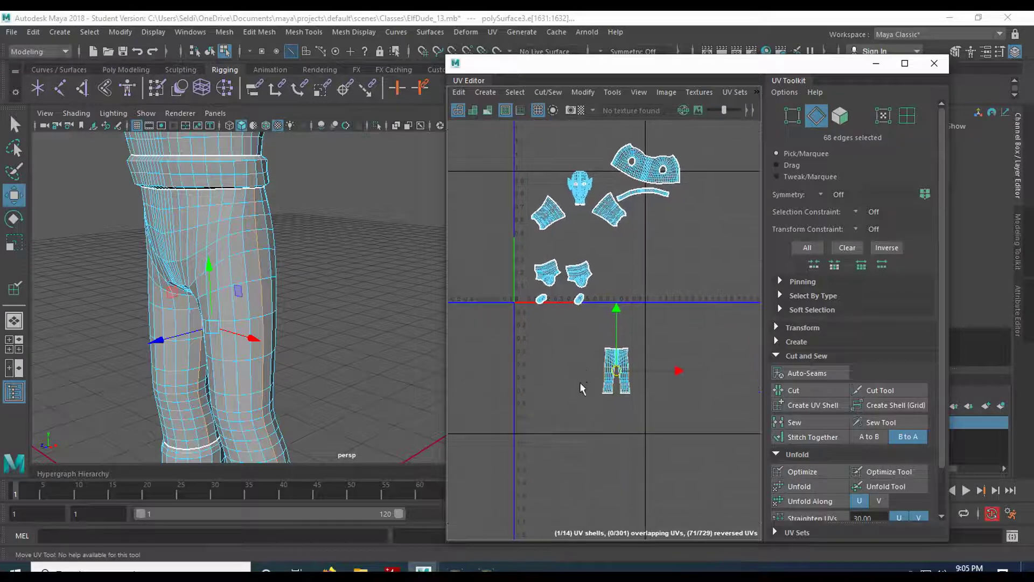
{"action": "scroll", "coordinate": [580, 382], "scroll_direction": "up", "scroll_amount": 5}
{"action": "middle_click_drag", "start_coordinate": [641, 306], "coordinate": [512, 356], "text": "alt"}
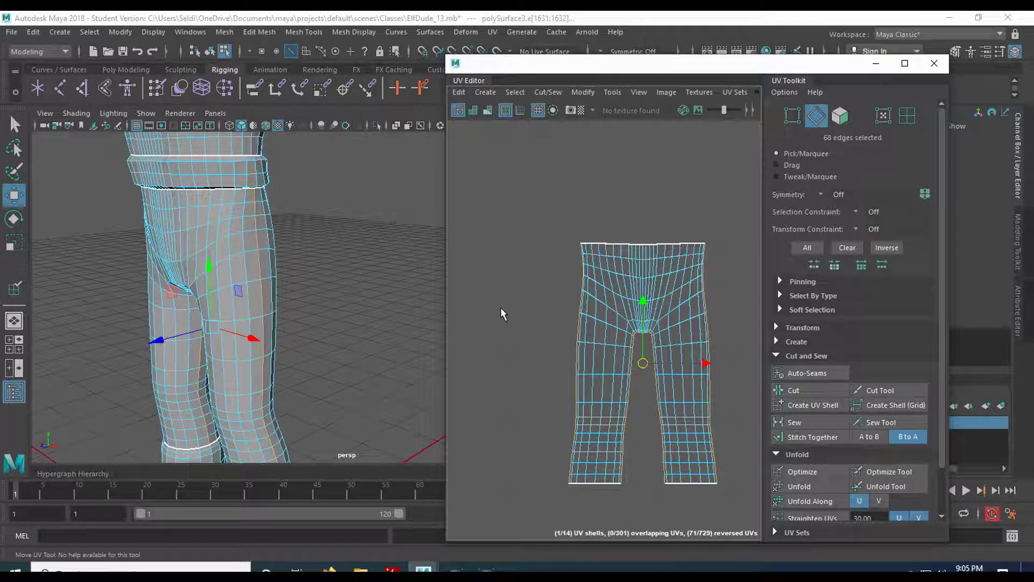
{"action": "left_click", "coordinate": [800, 391]}
{"action": "right_click_drag", "start_coordinate": [604, 275], "coordinate": [636, 281]}
{"action": "double_click", "coordinate": [637, 281]}
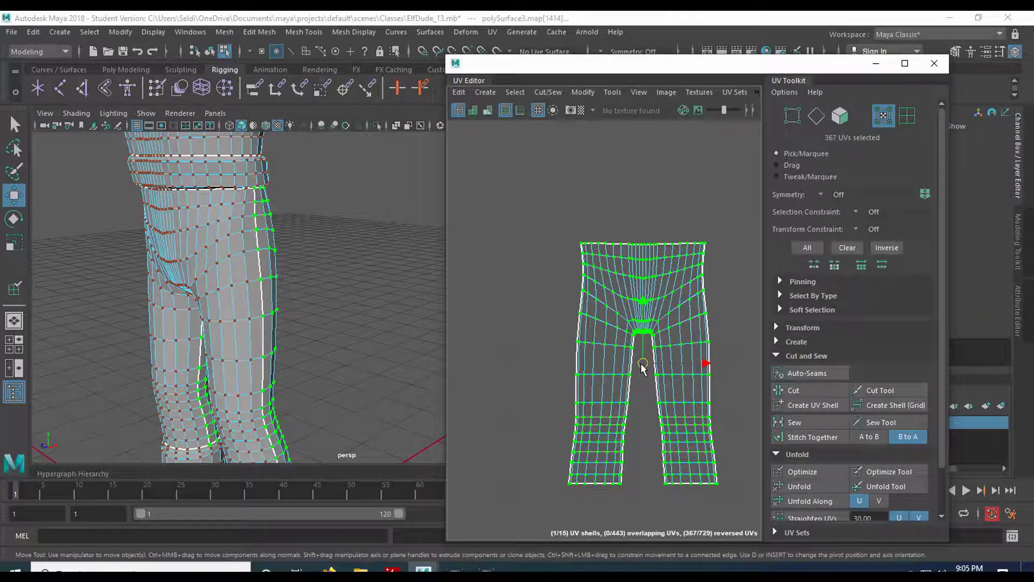
{"action": "left_click_drag", "start_coordinate": [645, 358], "coordinate": [485, 353]}
{"action": "scroll", "coordinate": [588, 342], "scroll_direction": "down", "scroll_amount": 3}
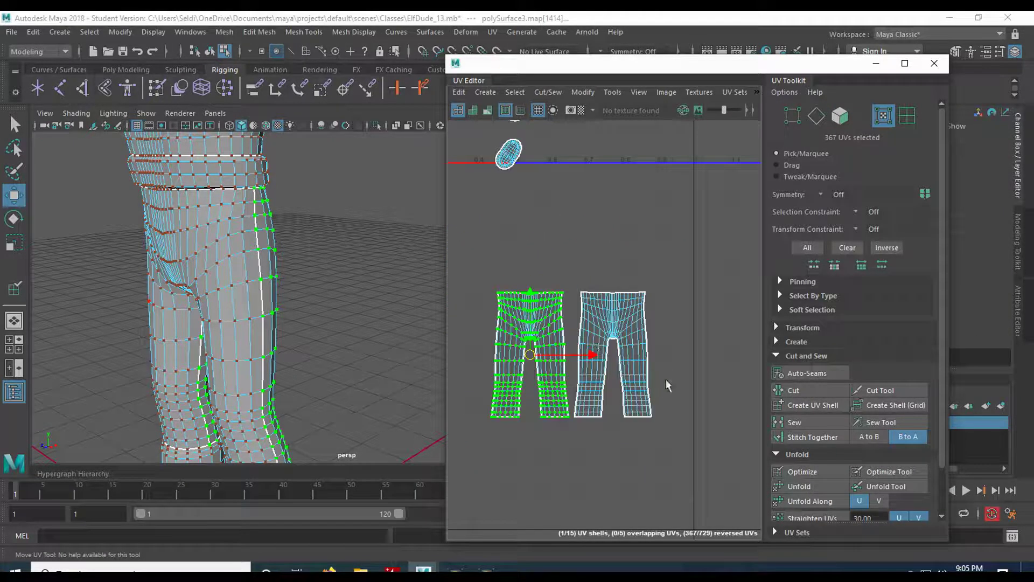
Step: Unfold both trouser halves and move the second unfolded half up beside the first, clear of overlap
{"action": "left_click", "coordinate": [786, 485]}
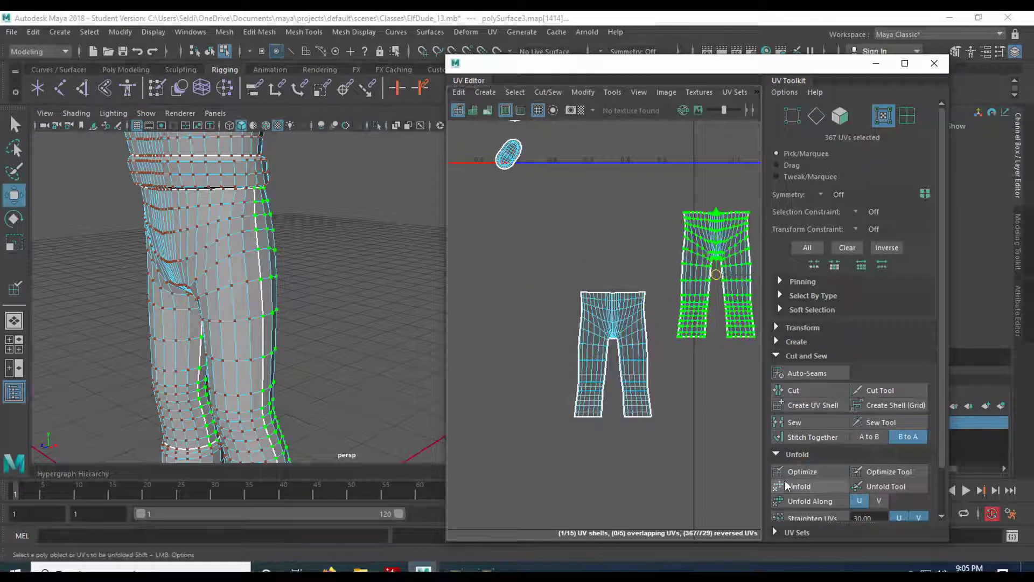
{"action": "scroll", "coordinate": [667, 382], "scroll_direction": "down", "scroll_amount": 2}
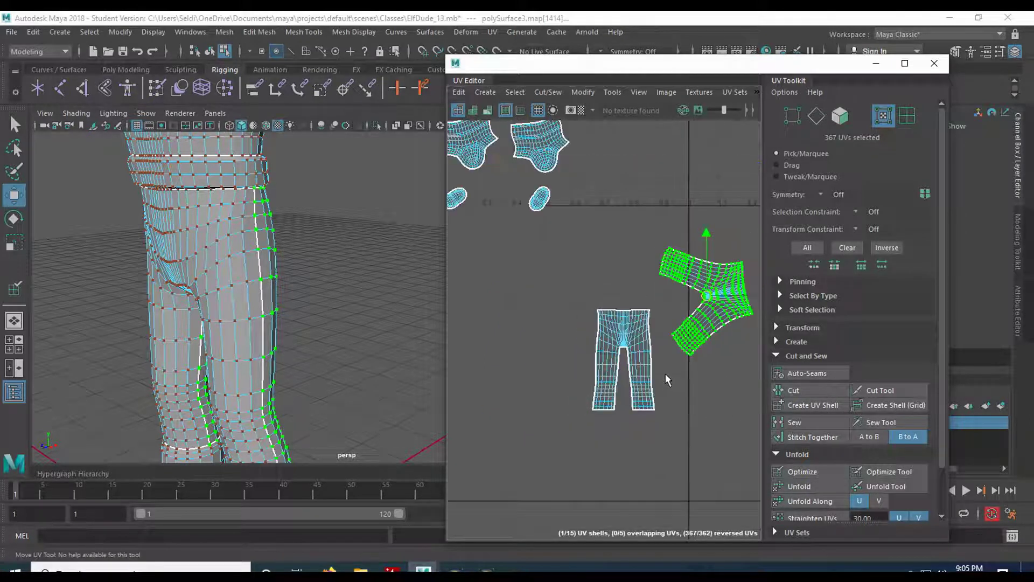
{"action": "double_click", "coordinate": [638, 343]}
{"action": "left_click", "coordinate": [801, 488]}
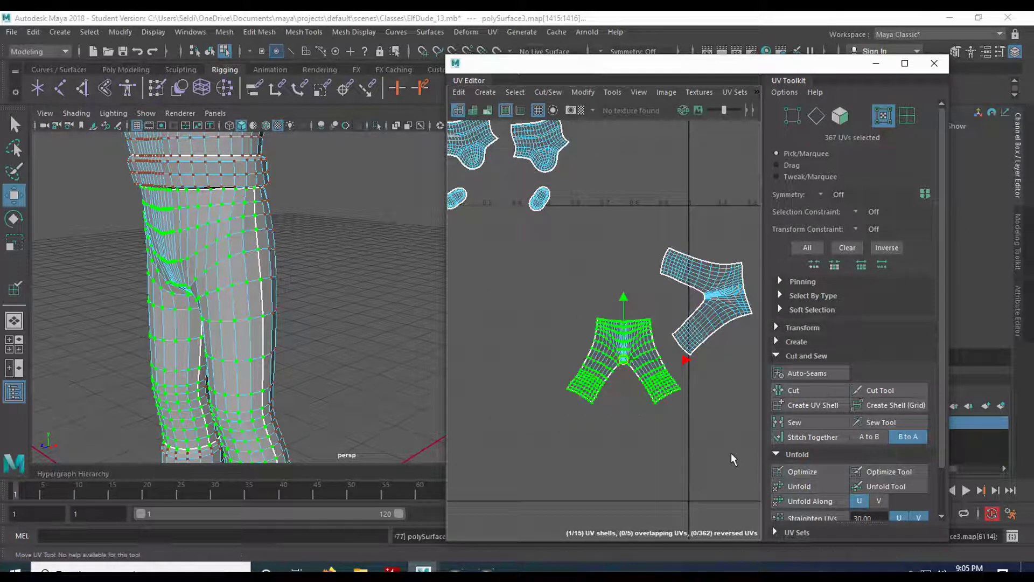
{"action": "left_click_drag", "start_coordinate": [610, 330], "coordinate": [598, 291]}
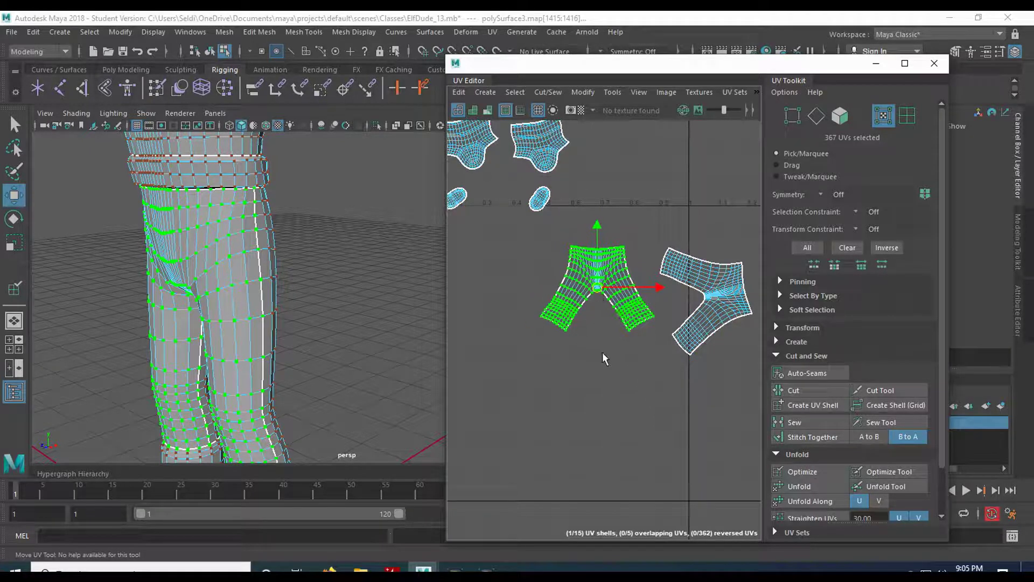
{"action": "left_click", "coordinate": [603, 351]}
Step: Examine the unfolded trouser shells and the head shell in the UV layout
{"action": "scroll", "coordinate": [622, 339], "scroll_direction": "up", "scroll_amount": 3}
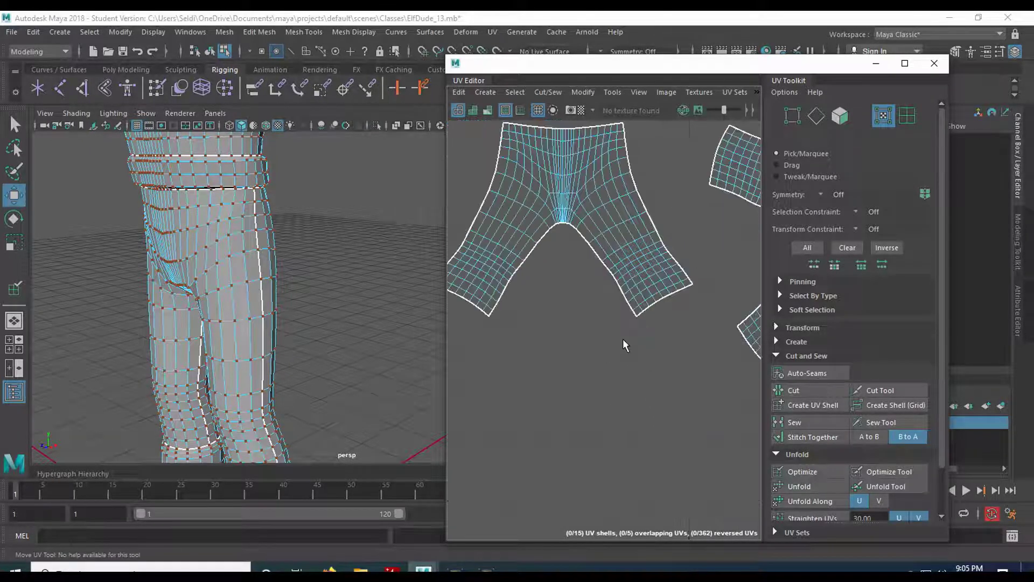
{"action": "scroll", "coordinate": [623, 339], "scroll_direction": "down", "scroll_amount": 3}
{"action": "scroll", "coordinate": [622, 339], "scroll_direction": "down", "scroll_amount": 3}
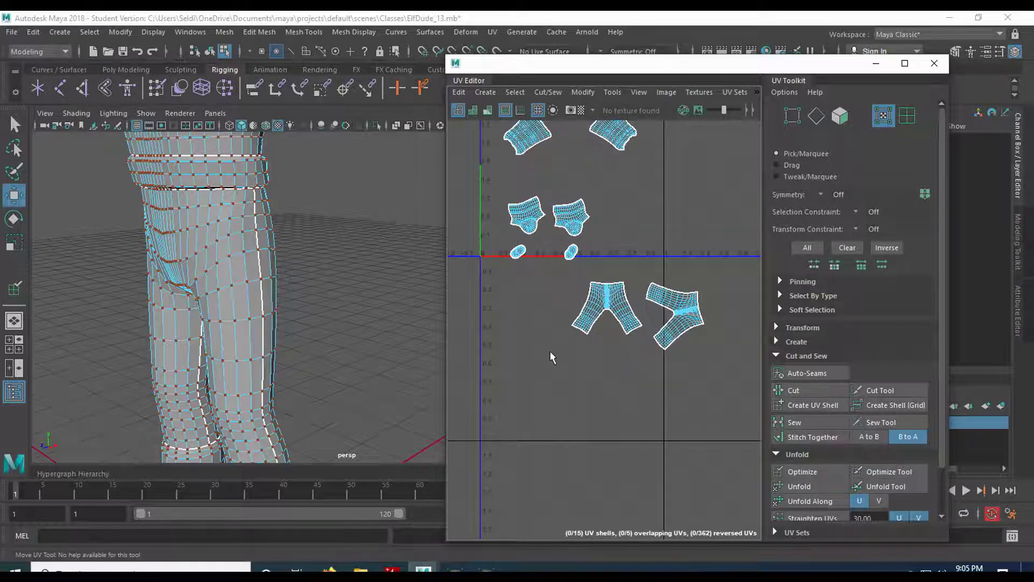
{"action": "middle_click_drag", "start_coordinate": [629, 198], "coordinate": [612, 397], "text": "alt"}
{"action": "scroll", "coordinate": [584, 399], "scroll_direction": "up", "scroll_amount": 5}
{"action": "middle_click_drag", "start_coordinate": [516, 306], "coordinate": [657, 467], "text": "alt"}
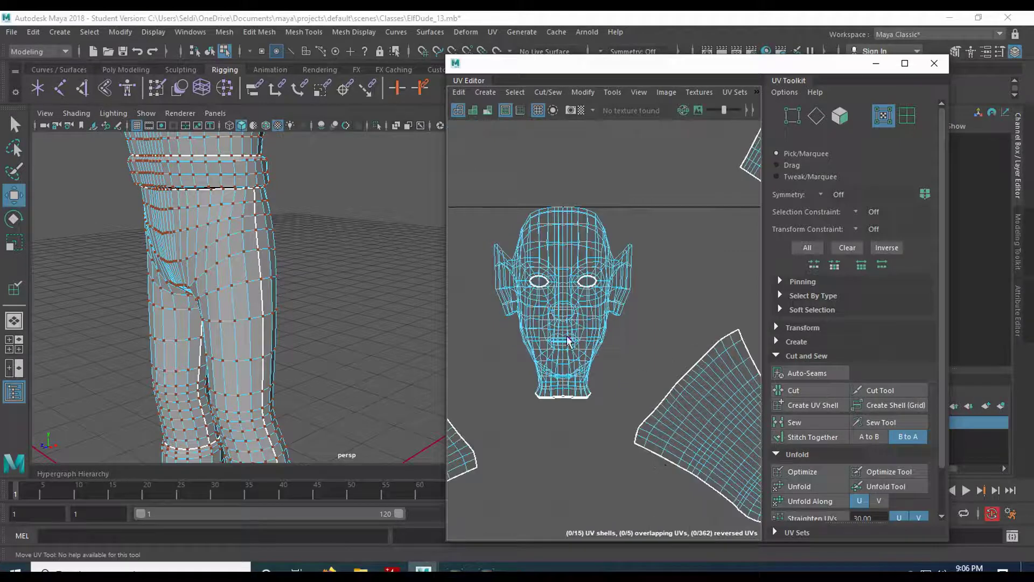